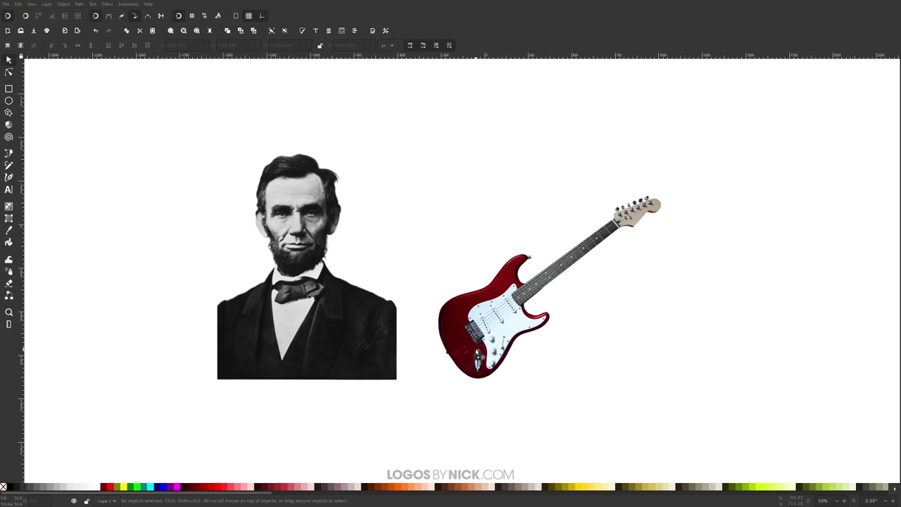
# Move the guitar image to the other side of the portrait and shift the portrait clear of it
pyautogui.scroll(-2, 474, 351)
pyautogui.moveTo(466, 344); pyautogui.dragTo(147, 313)
pyautogui.moveTo(408, 348); pyautogui.dragTo(329, 331)
pyautogui.scroll(1, 407, 380)
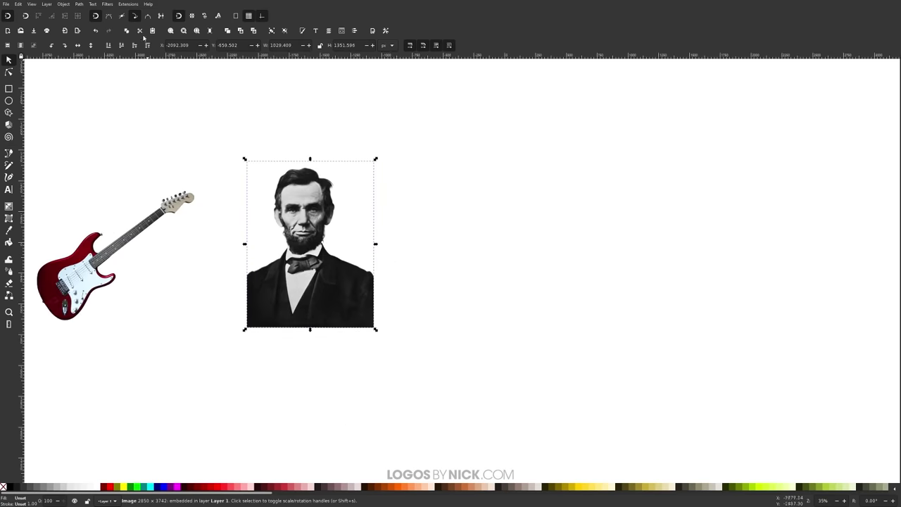
# Open the Trace Bitmap dialog for the portrait and place the dialog beside the image
pyautogui.click(79, 5)
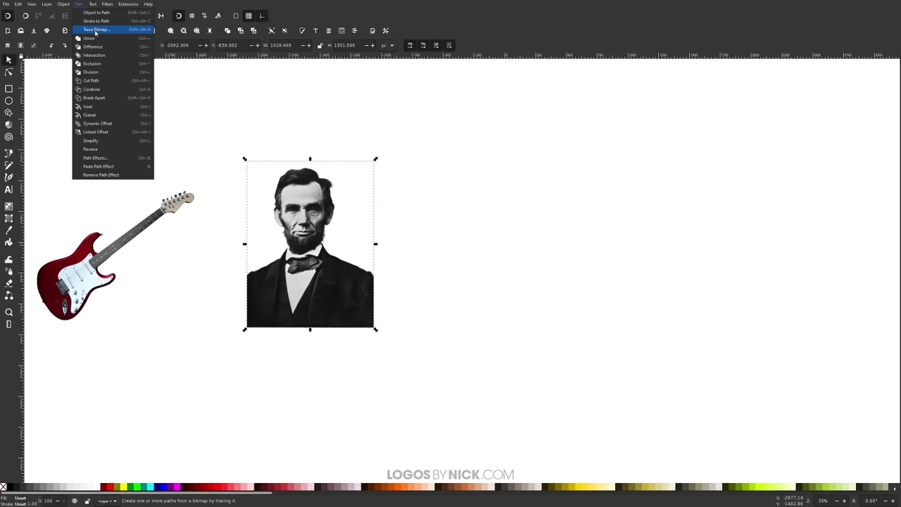
pyautogui.click(93, 31)
pyautogui.moveTo(180, 8)
pyautogui.mouseDown()
pyautogui.moveTo(593, 210)
pyautogui.moveTo(573, 167)
pyautogui.mouseUp()
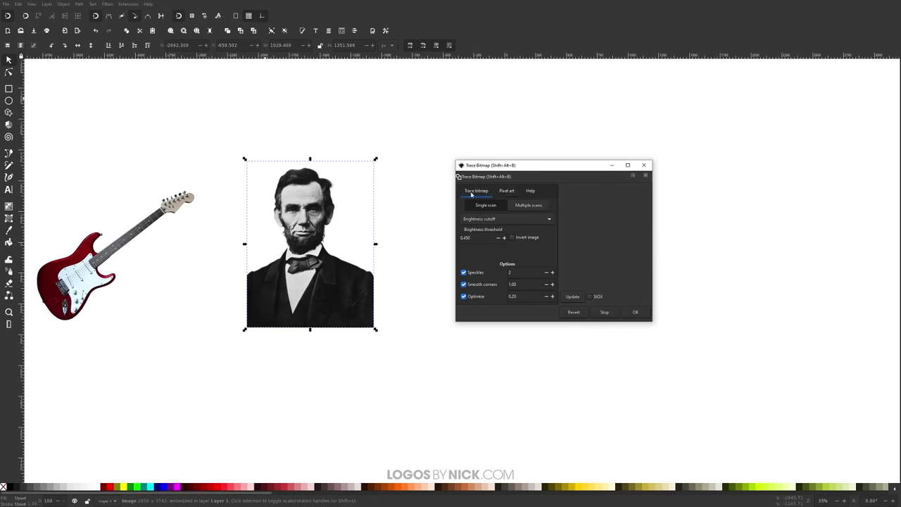
# Look through the Pixel art, Help and Multiple scans options of Trace Bitmap, returning to Single scan
pyautogui.click(509, 192)
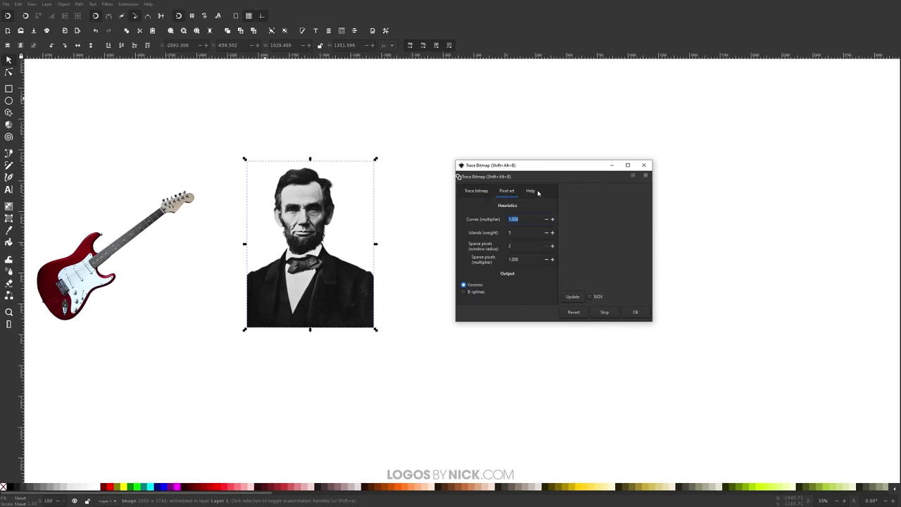
pyautogui.click(531, 191)
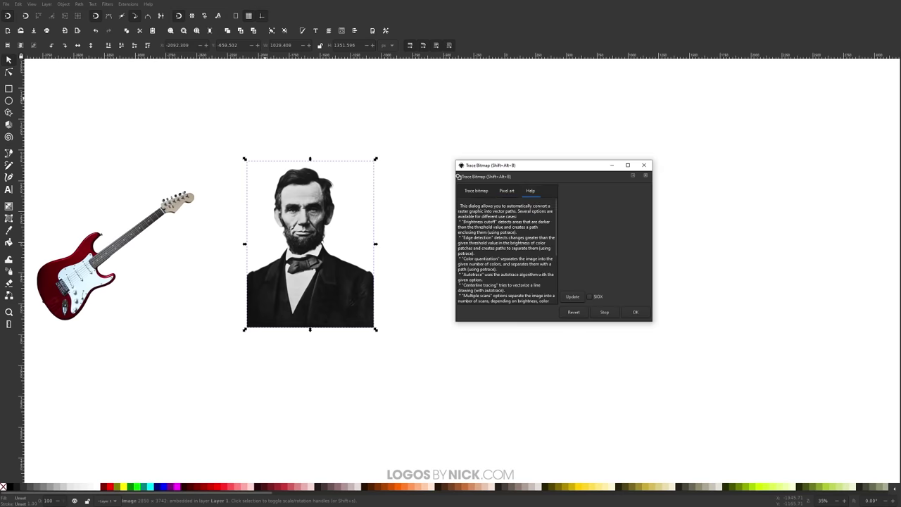
pyautogui.click(471, 193)
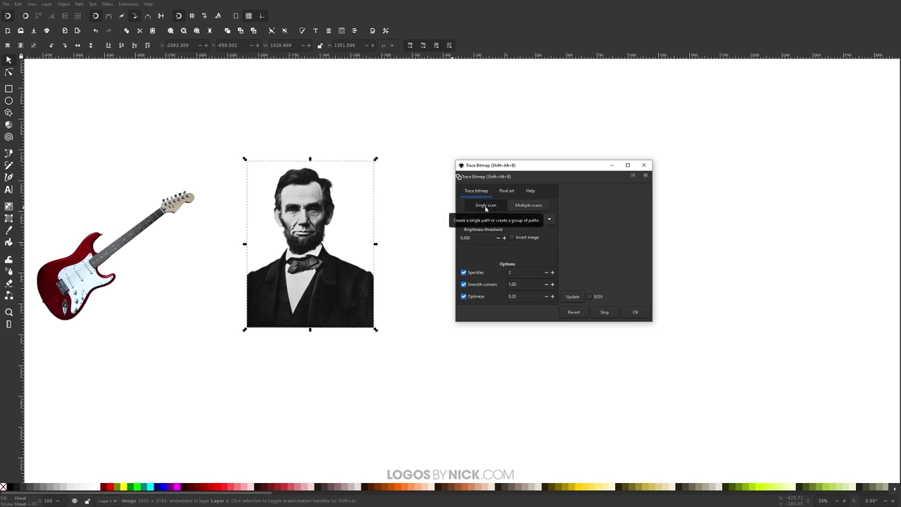
pyautogui.click(524, 205)
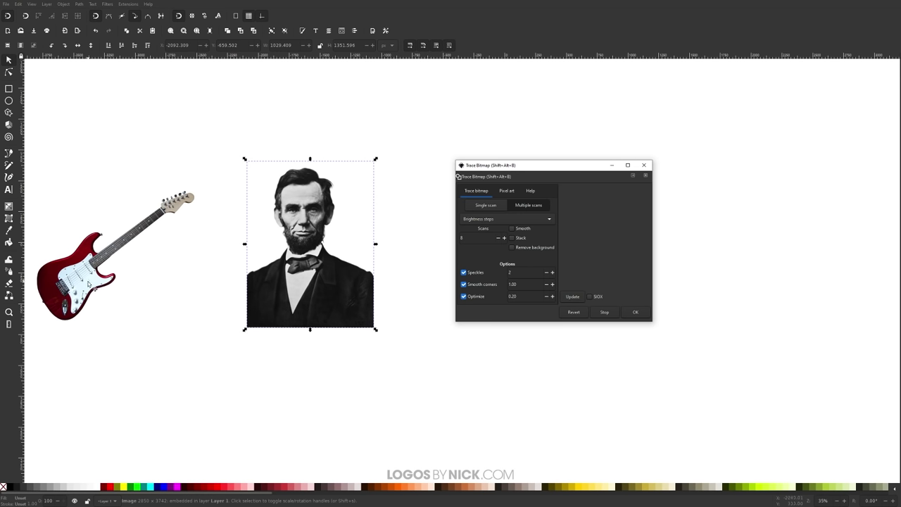
pyautogui.click(483, 208)
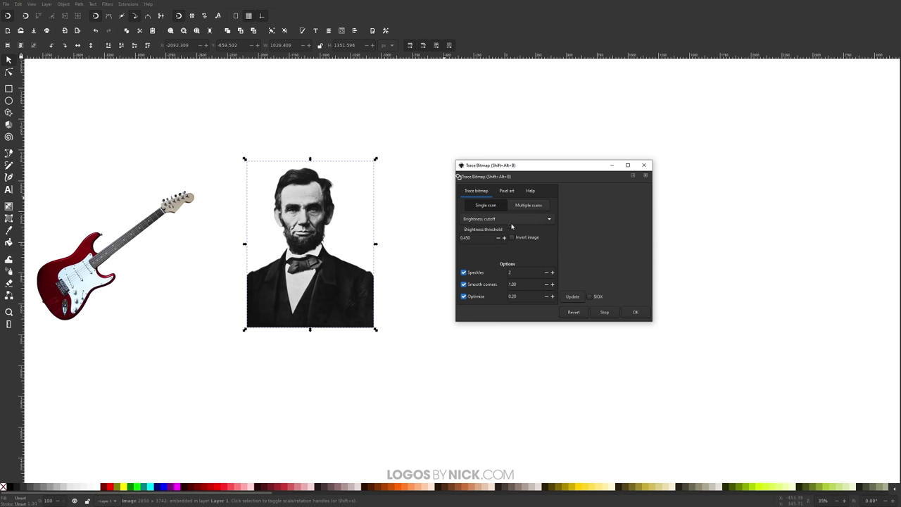
# Preview and apply a single-scan trace of the portrait using Brightness cutoff
pyautogui.click(511, 221)
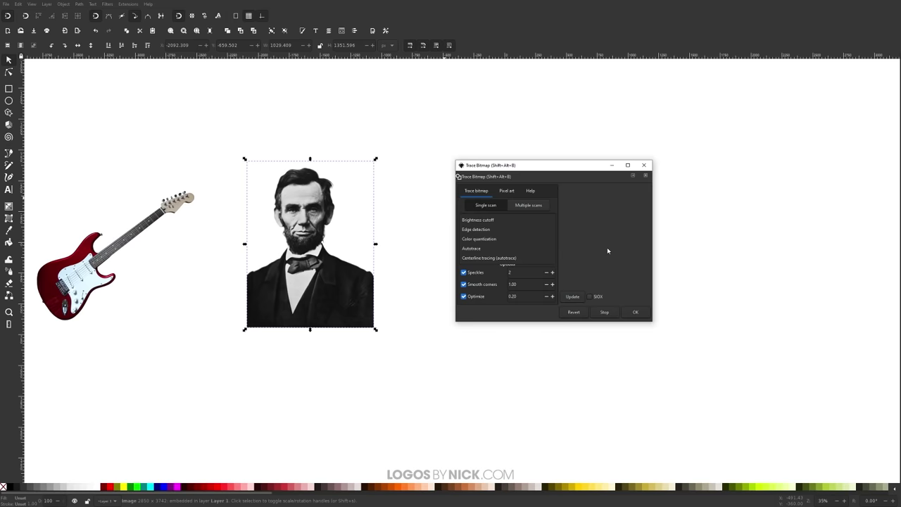
pyautogui.click(493, 220)
pyautogui.click(492, 220)
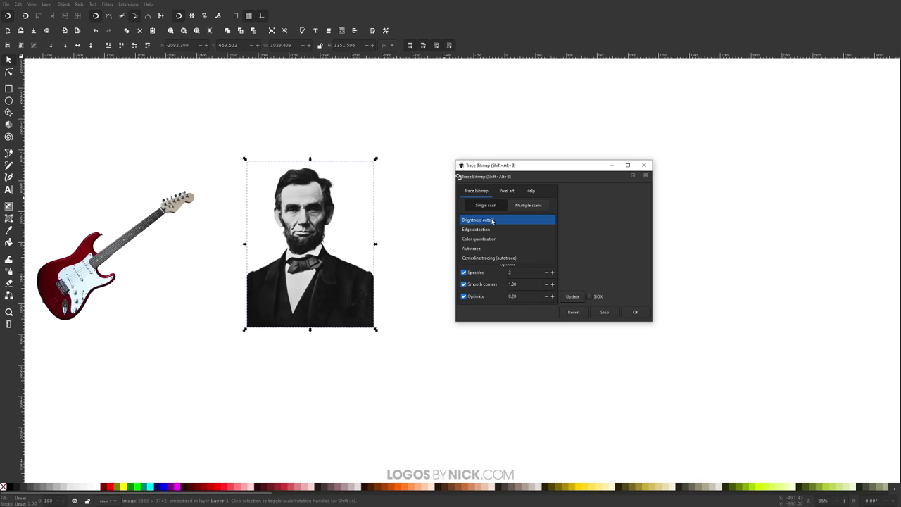
pyautogui.click(481, 220)
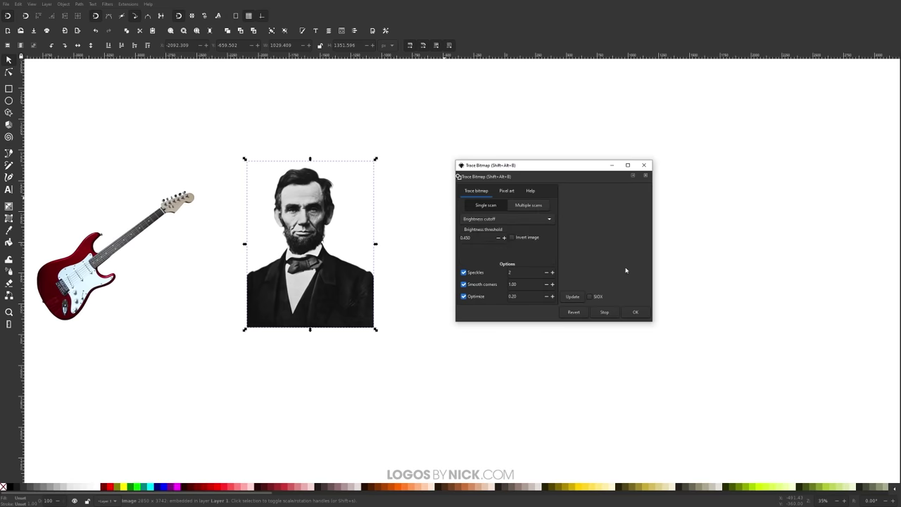
pyautogui.click(572, 296)
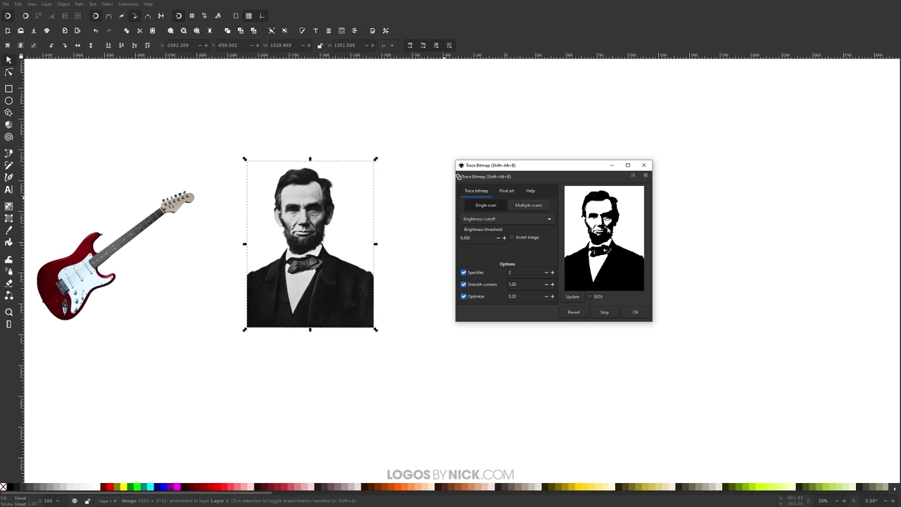
pyautogui.click(632, 314)
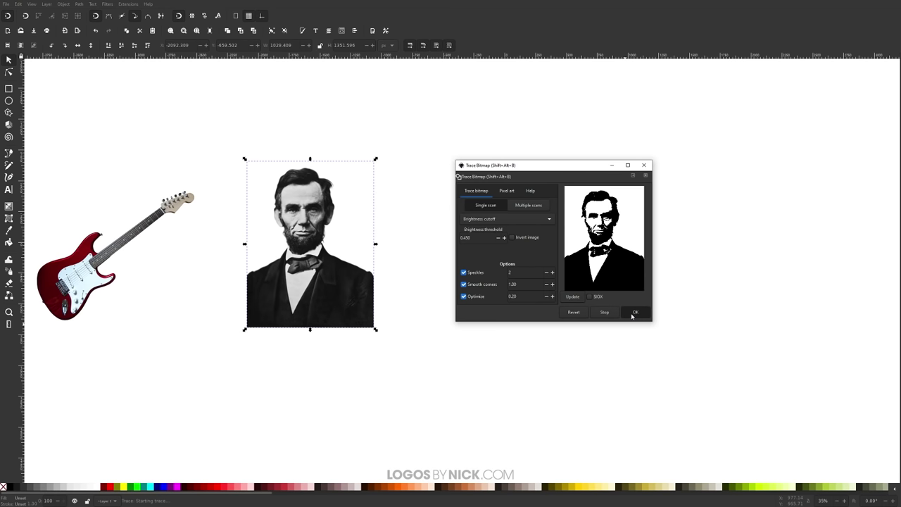
# Move the traced vector portrait off the original photo and fill it with red
pyautogui.scroll(-1, 332, 247)
pyautogui.hscroll(-1, 332, 246)
pyautogui.moveTo(359, 248)
pyautogui.mouseDown()
pyautogui.moveTo(300, 283)
pyautogui.moveTo(244, 355)
pyautogui.moveTo(248, 366)
pyautogui.mouseUp()
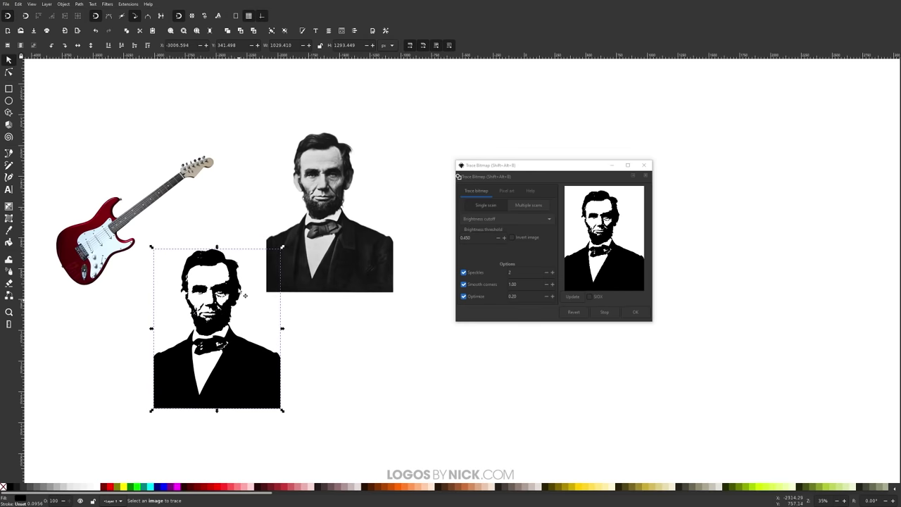
pyautogui.scroll(7, 220, 317)
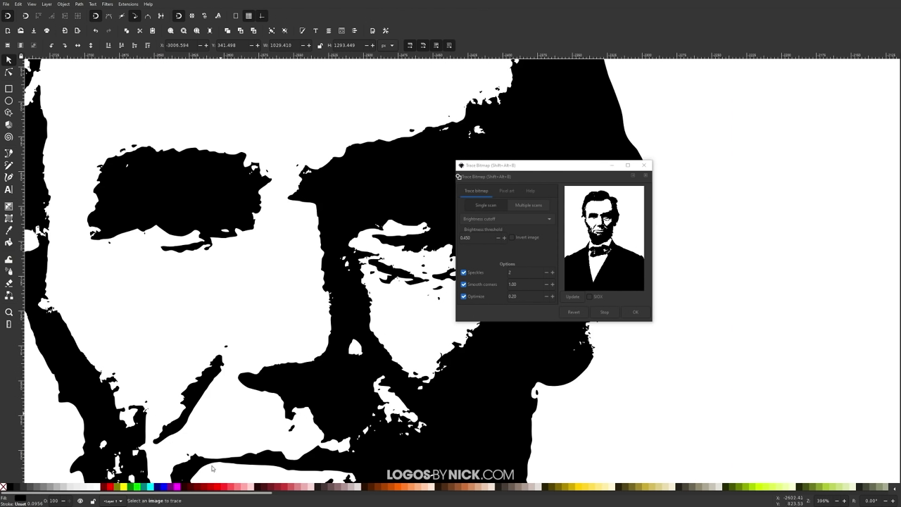
pyautogui.click(113, 487)
pyautogui.scroll(-4, 210, 322)
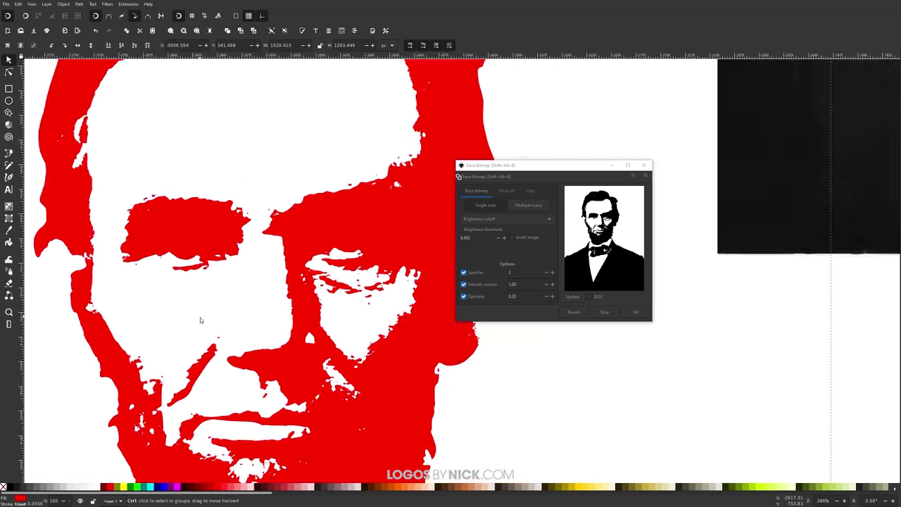
pyautogui.scroll(-3, 210, 322)
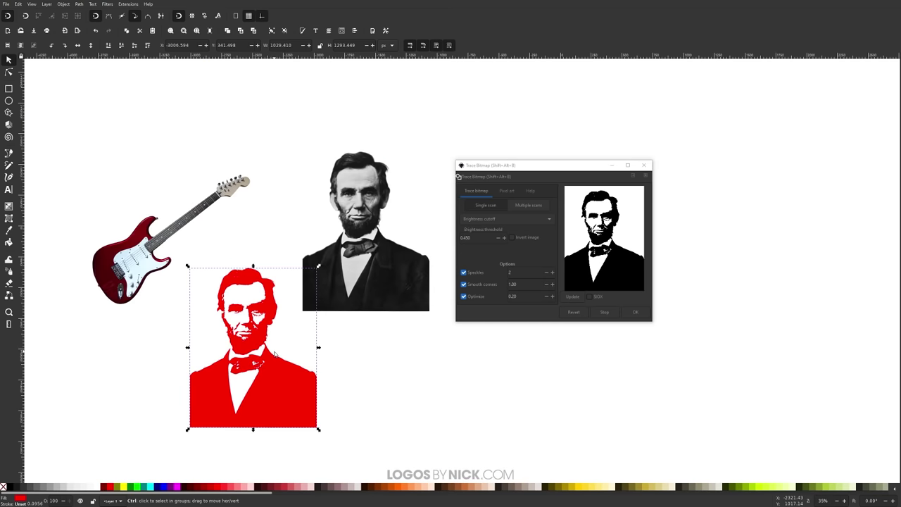
# Delete the red traced portrait
pyautogui.moveTo(267, 378)
pyautogui.mouseDown()
pyautogui.moveTo(246, 352)
pyautogui.moveTo(273, 374)
pyautogui.mouseUp()
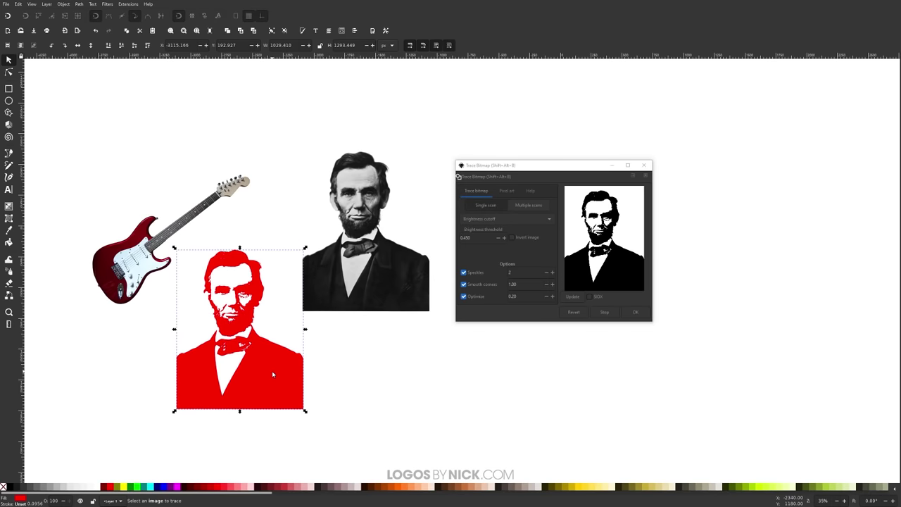
pyautogui.press('Delete')
# Reposition the original portrait and switch its single-scan trace to Edge detection for a preview
pyautogui.moveTo(366, 316); pyautogui.dragTo(336, 344)
pyautogui.click(522, 224)
pyautogui.click(522, 223)
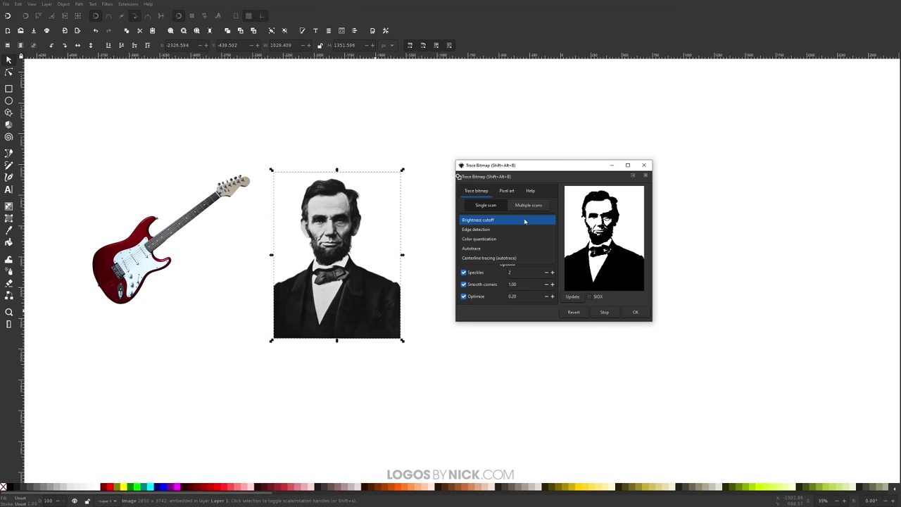
pyautogui.click(479, 229)
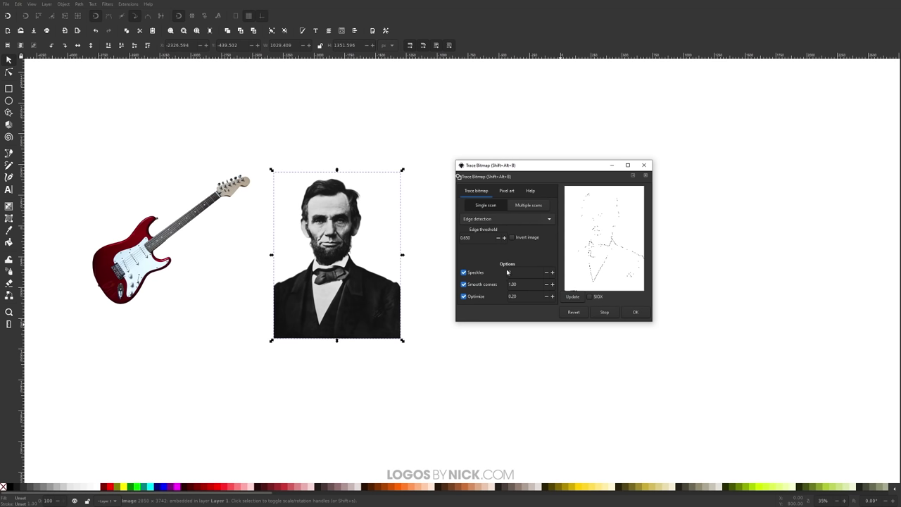
# Preview and apply a single-scan trace of the portrait using Color quantization
pyautogui.click(541, 218)
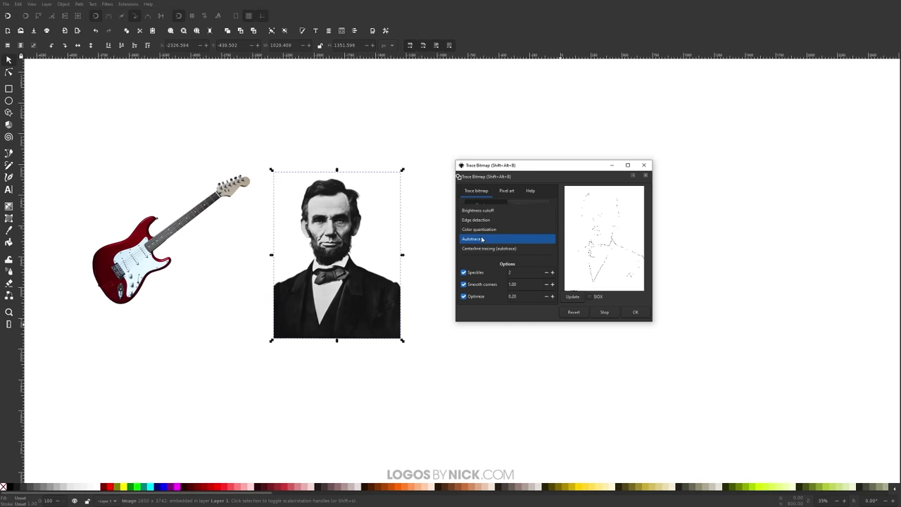
pyautogui.click(479, 230)
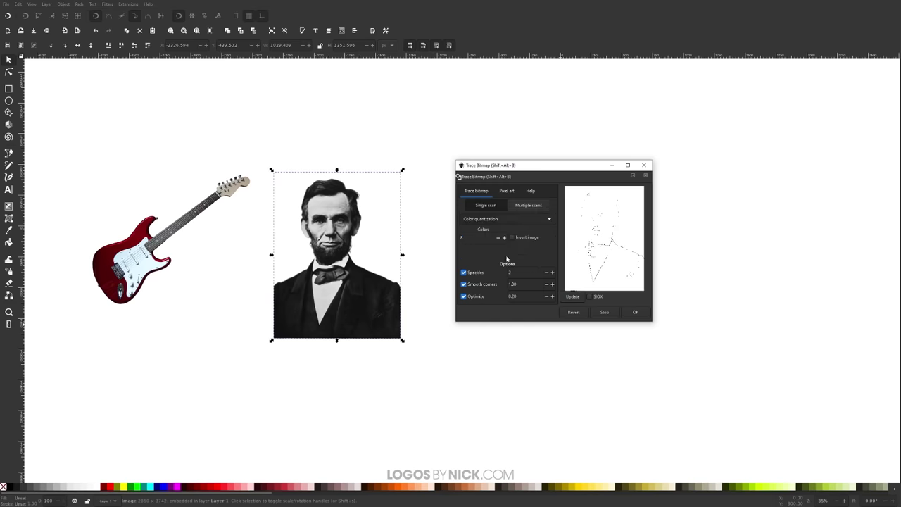
pyautogui.click(574, 298)
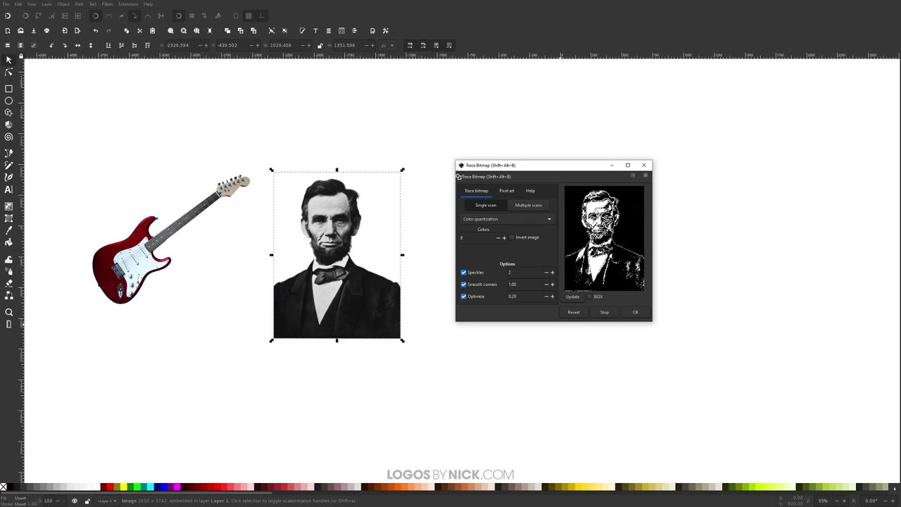
pyautogui.click(635, 313)
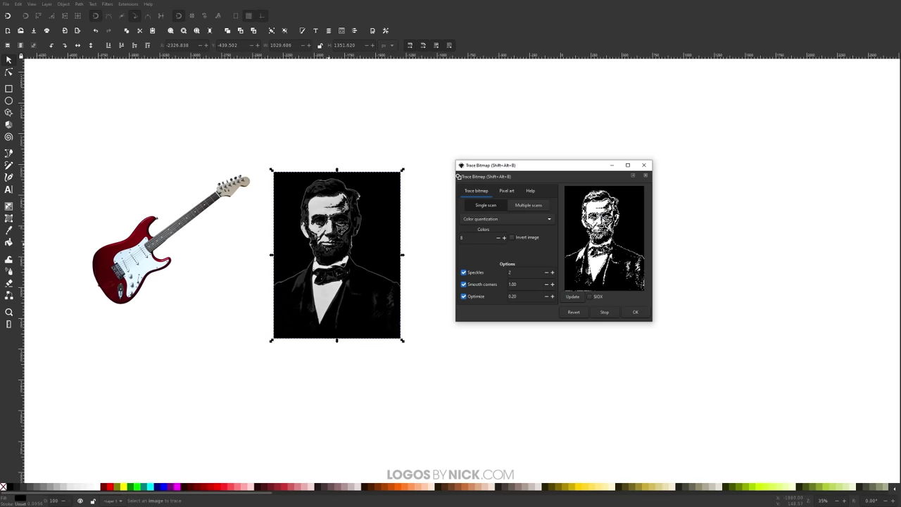
# Move the color quantization trace off the photo to below the guitar and inspect its detail
pyautogui.moveTo(367, 227); pyautogui.dragTo(195, 385)
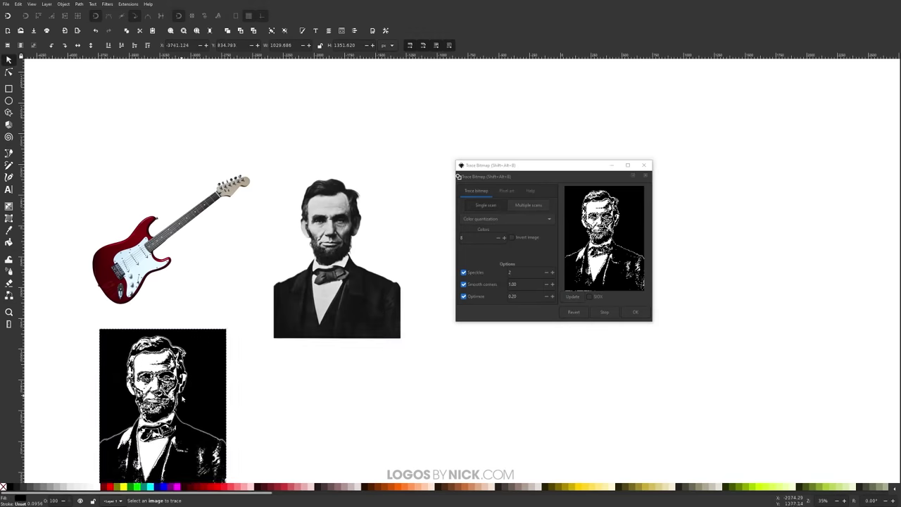
pyautogui.scroll(-2, 197, 384)
pyautogui.hscroll(-3, 212, 380)
pyautogui.keyDown('ctrl'); pyautogui.scroll(3, 211, 345); pyautogui.keyUp('ctrl')
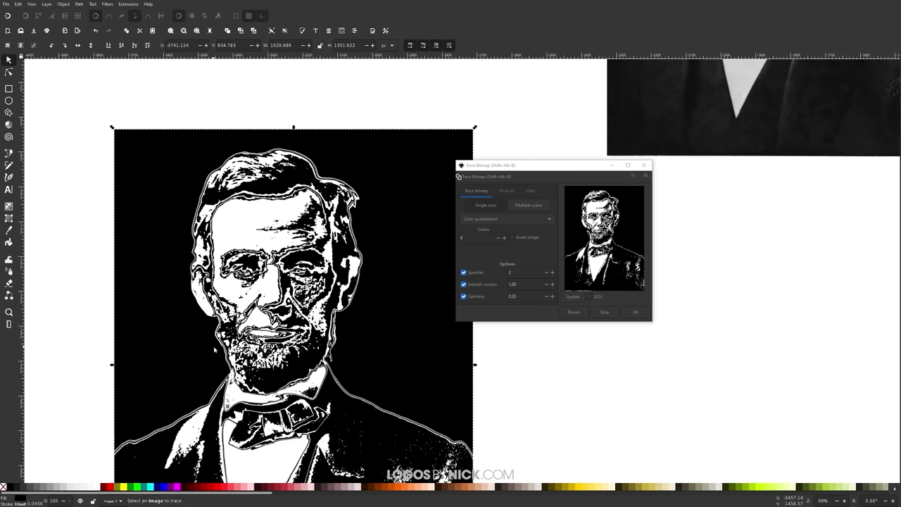
pyautogui.keyDown('ctrl'); pyautogui.scroll(-3, 259, 345); pyautogui.keyUp('ctrl')
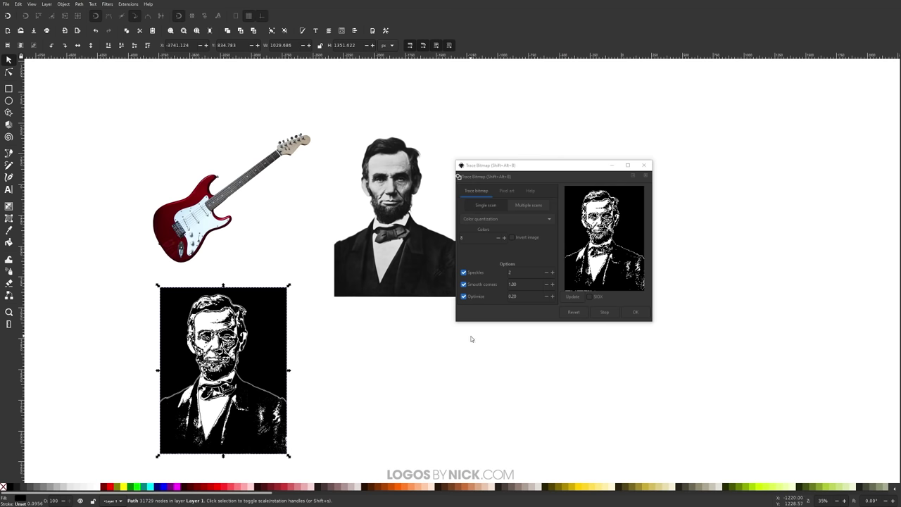
# Delete the color quantization trace of the portrait
pyautogui.moveTo(262, 366); pyautogui.dragTo(267, 355)
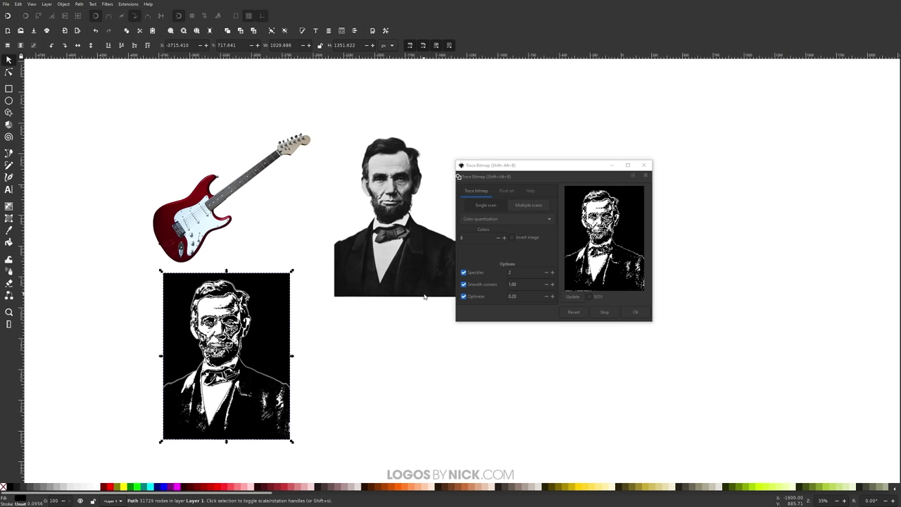
pyautogui.press('Delete')
pyautogui.moveTo(405, 296); pyautogui.dragTo(331, 320)
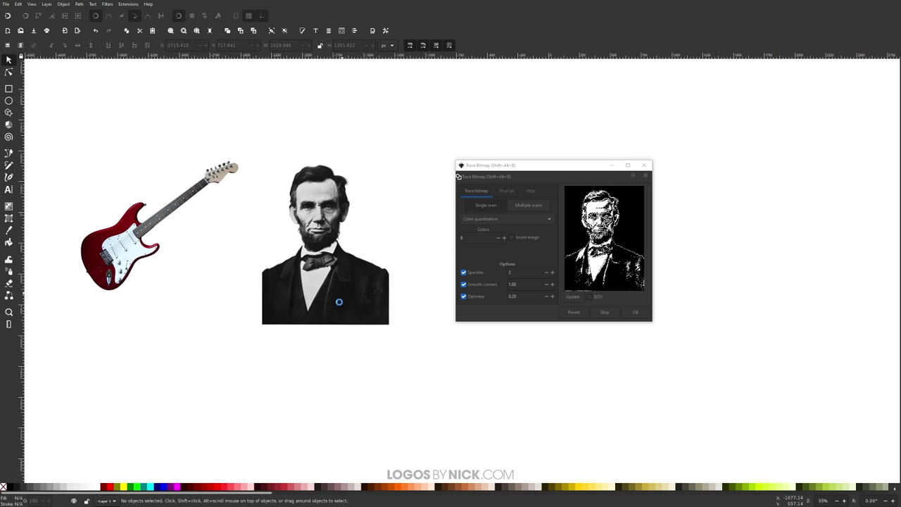
# Select the original portrait, set the single-scan mode to Brightness cutoff and update the trace preview
pyautogui.click(381, 286)
pyautogui.click(493, 219)
pyautogui.click(488, 221)
pyautogui.click(488, 221)
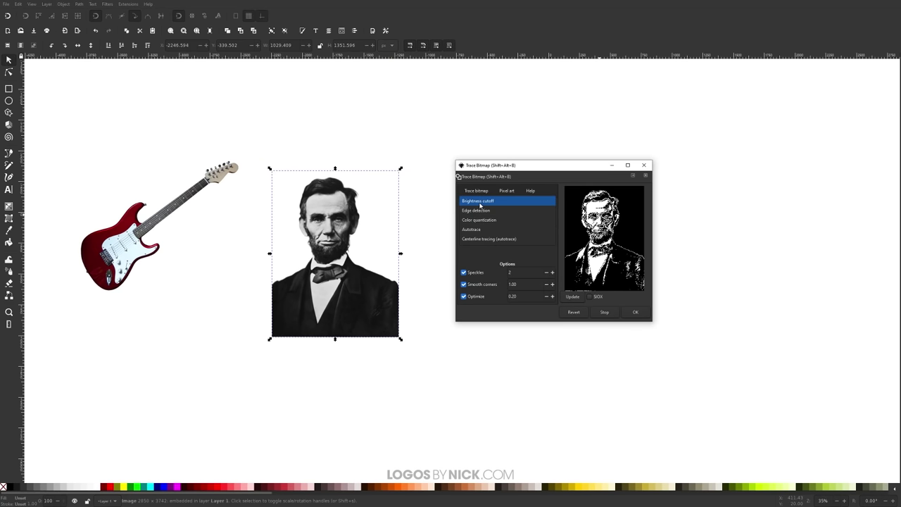
pyautogui.click(479, 202)
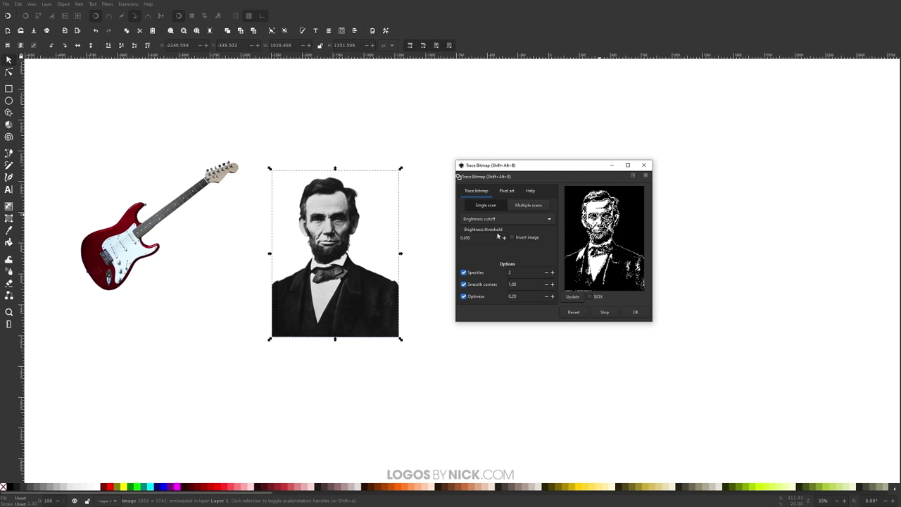
pyautogui.click(573, 300)
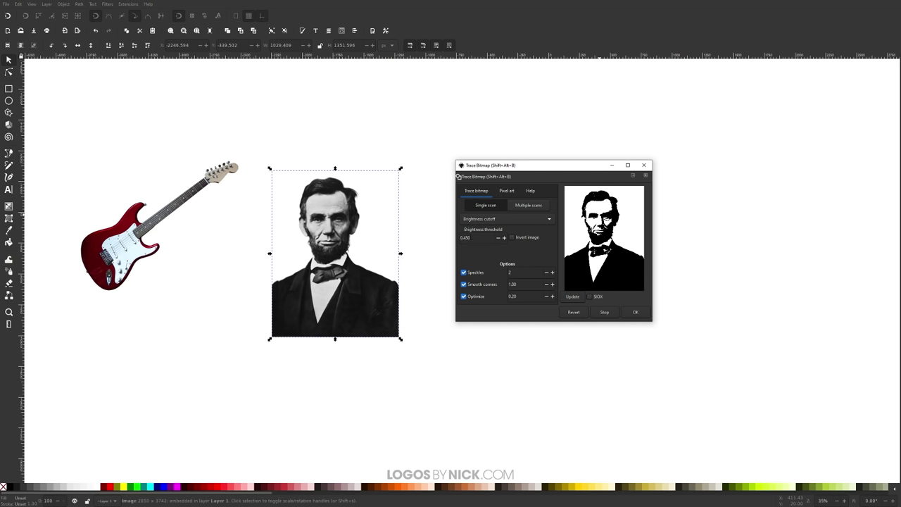
# Set the brightness threshold to 0.8 and update the trace preview
pyautogui.doubleClick(466, 237)
pyautogui.press('BackSpace')
pyautogui.write('.8')
pyautogui.click(568, 297)
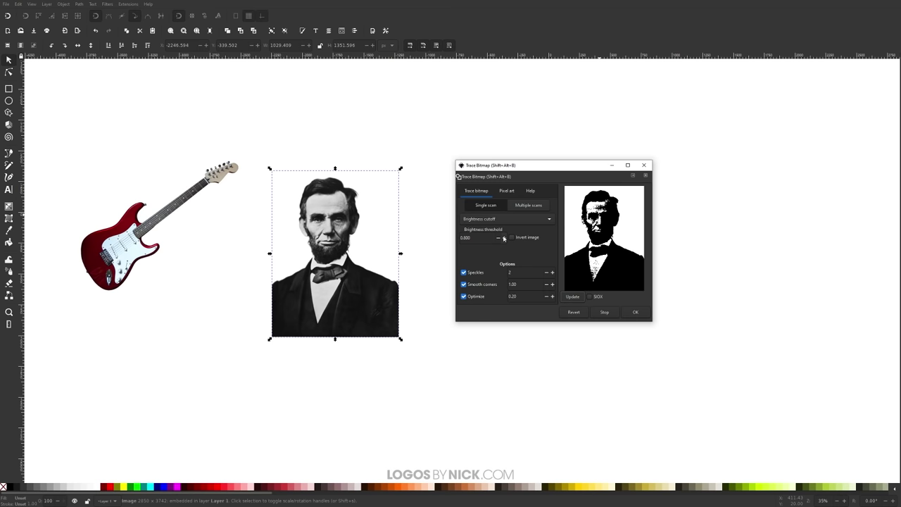
# Set the brightness threshold to 0.450 and update the trace preview
pyautogui.click(540, 218)
pyautogui.click(536, 195)
pyautogui.doubleClick(473, 237)
pyautogui.write('0.')
pyautogui.click(573, 296)
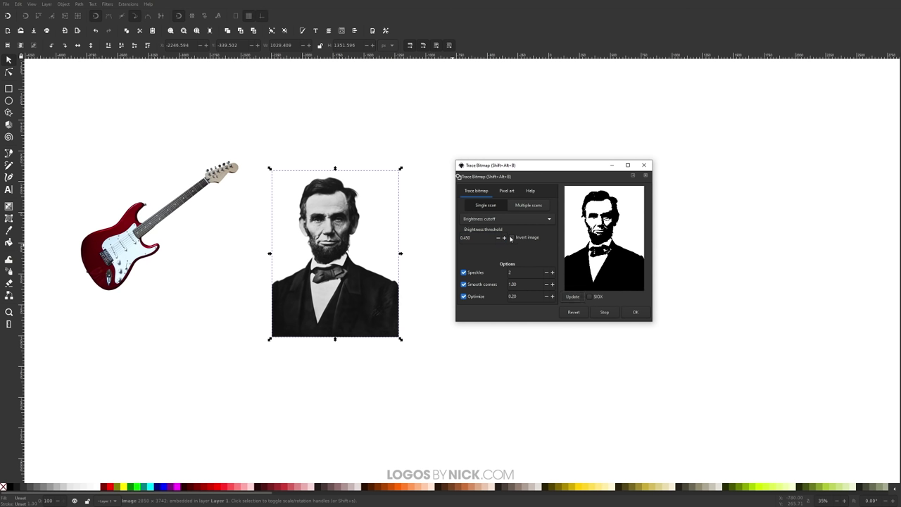
# Enable Invert image for the Brightness cutoff trace and update the preview
pyautogui.click(513, 238)
pyautogui.click(574, 297)
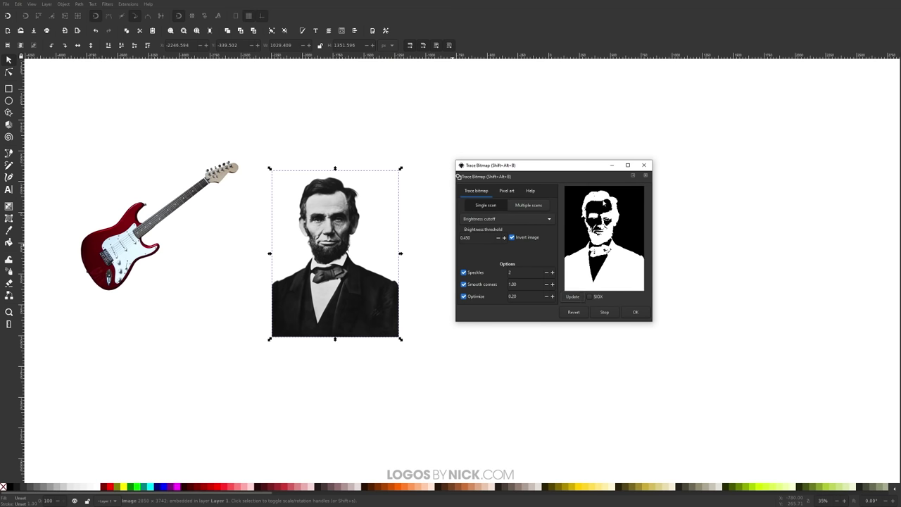
# Apply the inverted Brightness cutoff trace, recolor the path red away from the portrait and delete it
pyautogui.click(646, 315)
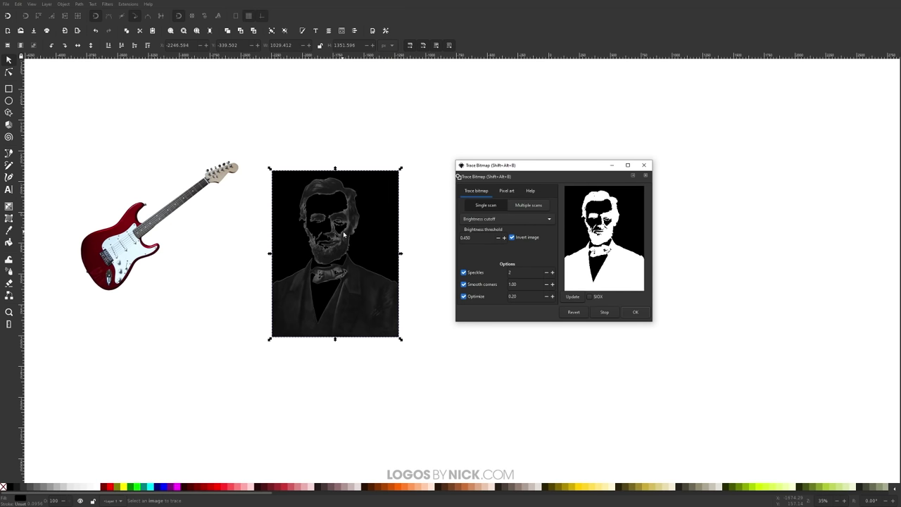
pyautogui.moveTo(376, 222)
pyautogui.mouseDown()
pyautogui.moveTo(206, 326)
pyautogui.moveTo(221, 356)
pyautogui.mouseUp()
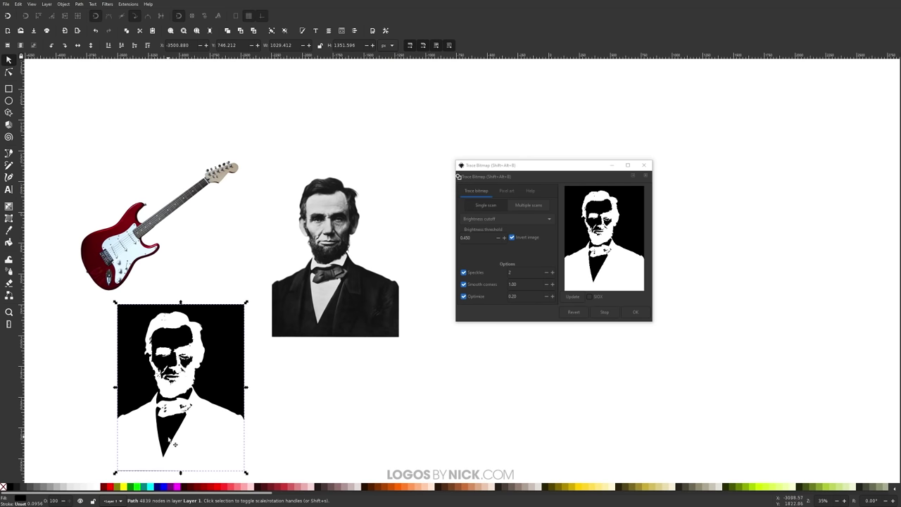
pyautogui.moveTo(175, 444); pyautogui.dragTo(181, 430)
pyautogui.click(108, 487)
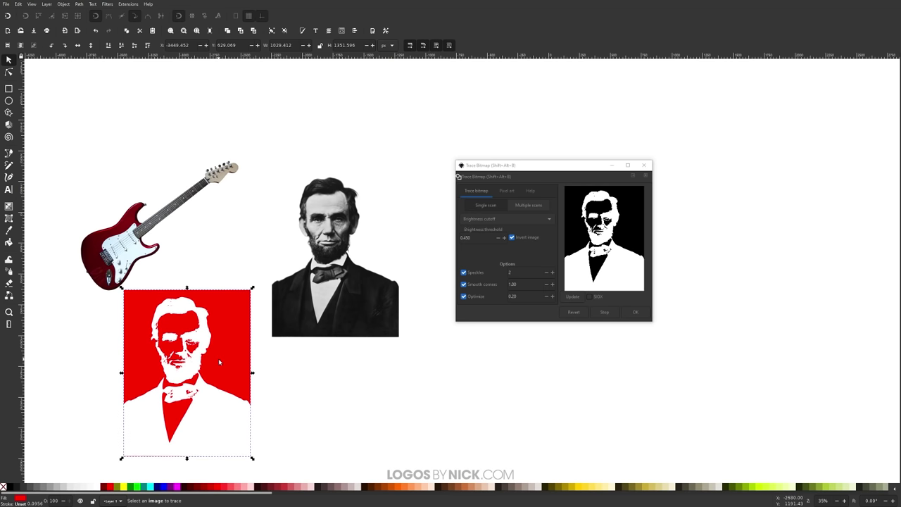
pyautogui.press('Delete')
# Move the portrait photo aside, turn off Invert image and place the guitar photo beside the Trace Bitmap dialog
pyautogui.moveTo(346, 336)
pyautogui.mouseDown()
pyautogui.moveTo(323, 357)
pyautogui.moveTo(334, 360)
pyautogui.moveTo(242, 350)
pyautogui.moveTo(159, 396)
pyautogui.mouseUp()
pyautogui.click(514, 240)
pyautogui.click(514, 240)
pyautogui.moveTo(160, 306); pyautogui.dragTo(118, 102)
pyautogui.moveTo(114, 241)
pyautogui.mouseDown()
pyautogui.moveTo(114, 270)
pyautogui.moveTo(284, 275)
pyautogui.mouseUp()
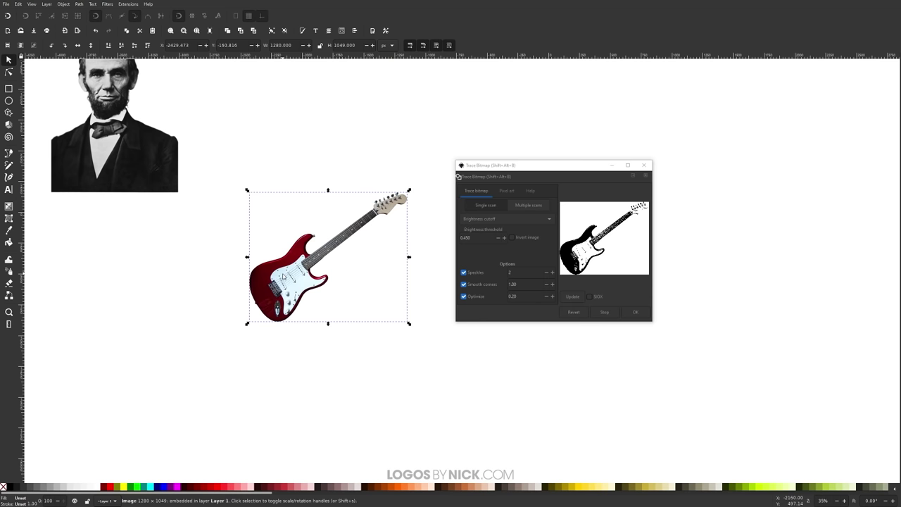
# Trace the guitar photo with multiple scans in Colors mode at 8 scans and move the result below the photo
pyautogui.click(536, 206)
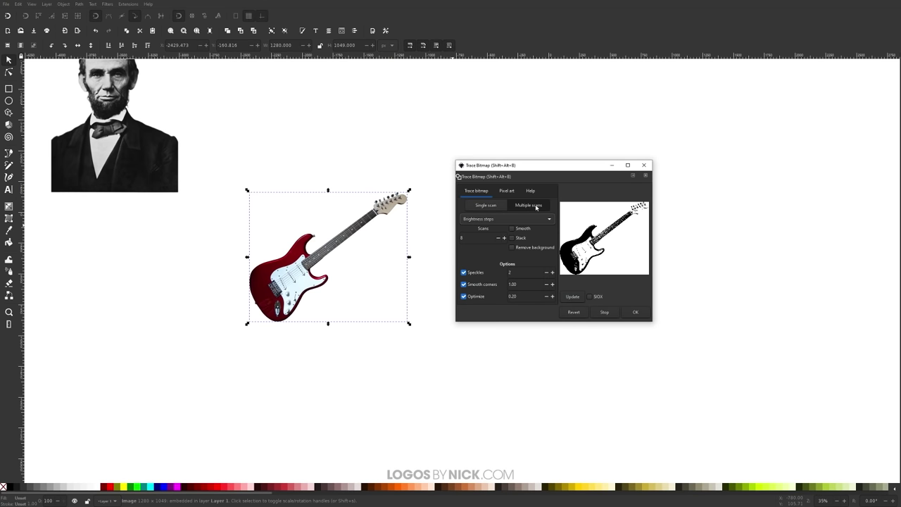
pyautogui.click(537, 219)
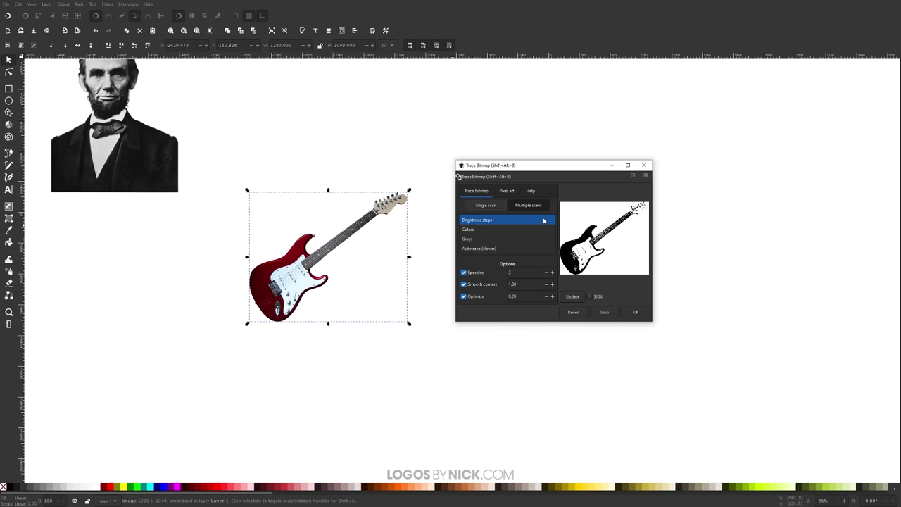
pyautogui.click(471, 230)
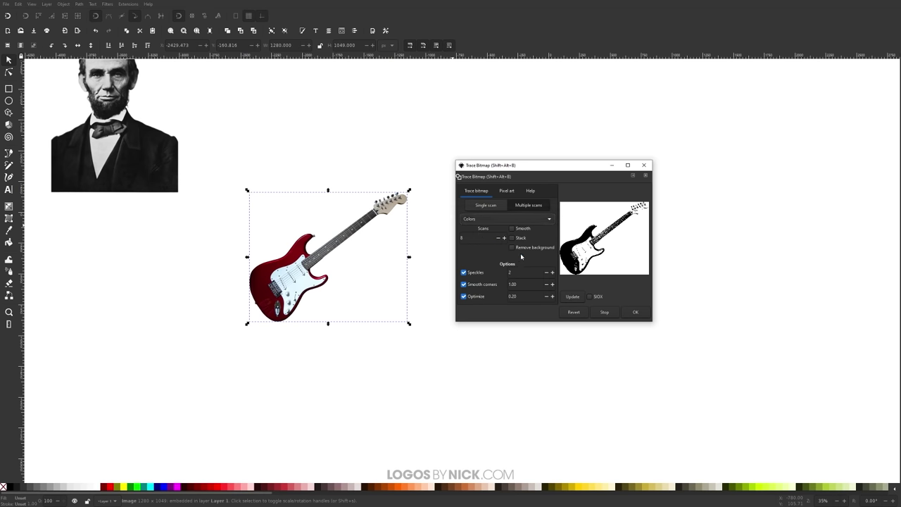
pyautogui.click(574, 296)
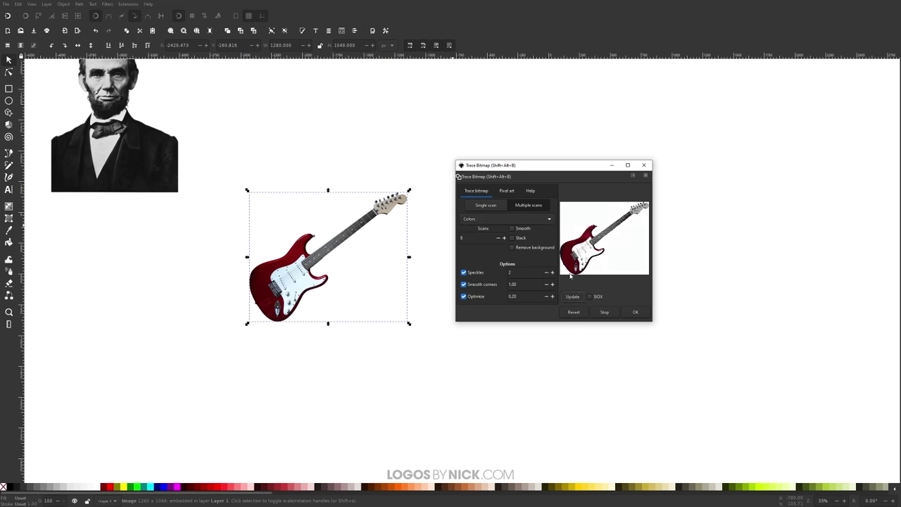
pyautogui.click(635, 312)
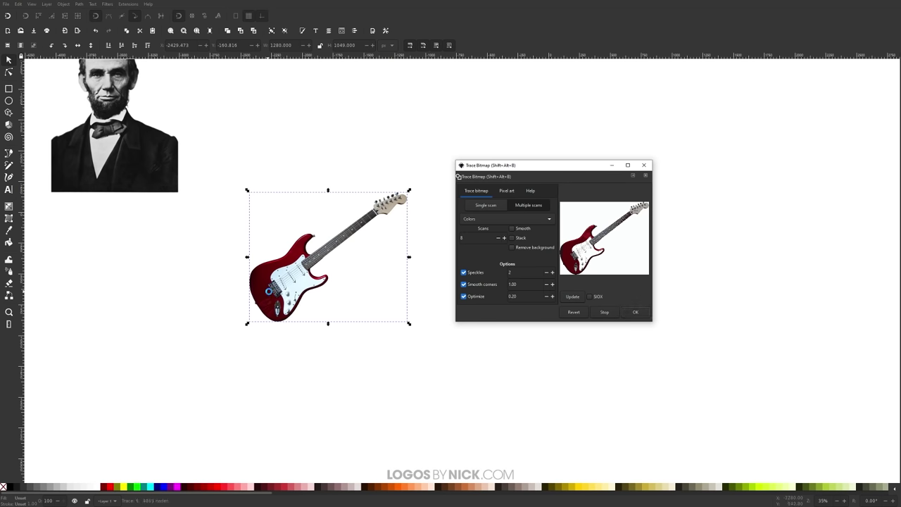
pyautogui.moveTo(286, 287); pyautogui.dragTo(279, 417)
# Examine the color areas and edge detail of the 8-scan guitar trace up close against the original photo
pyautogui.scroll(-1, 280, 417)
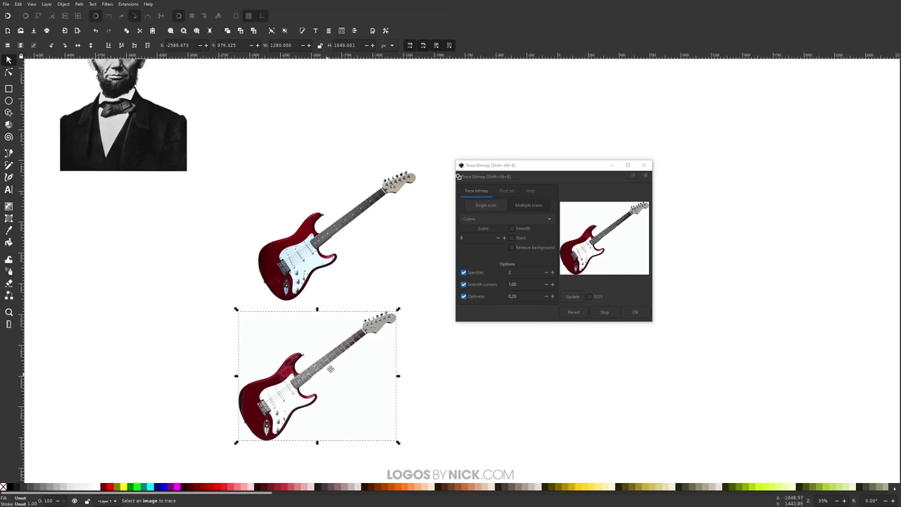
pyautogui.scroll(-2, 282, 412)
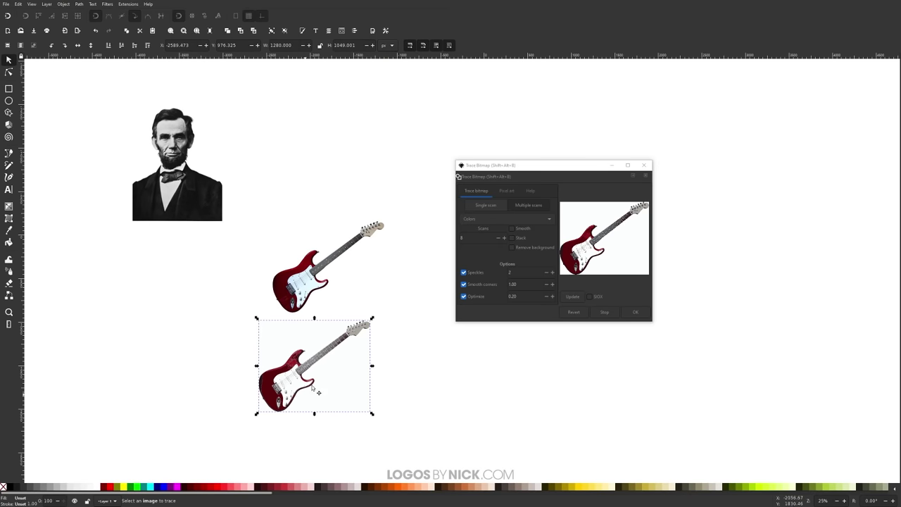
pyautogui.scroll(6, 296, 385)
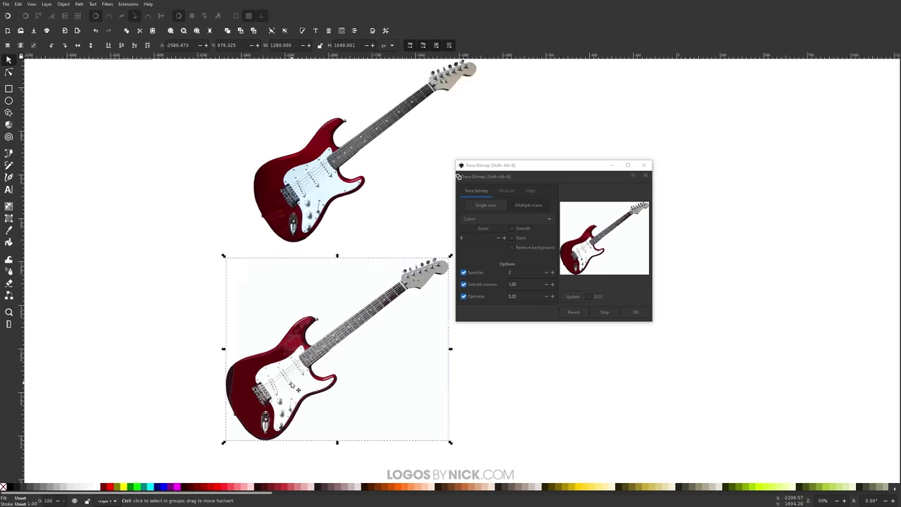
pyautogui.scroll(1, 324, 320)
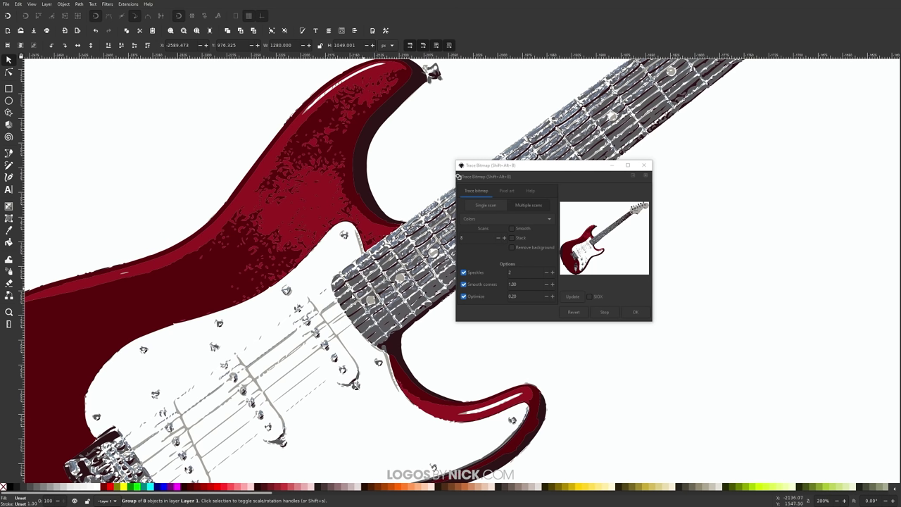
pyautogui.scroll(1, 301, 337)
pyautogui.scroll(1, 300, 337)
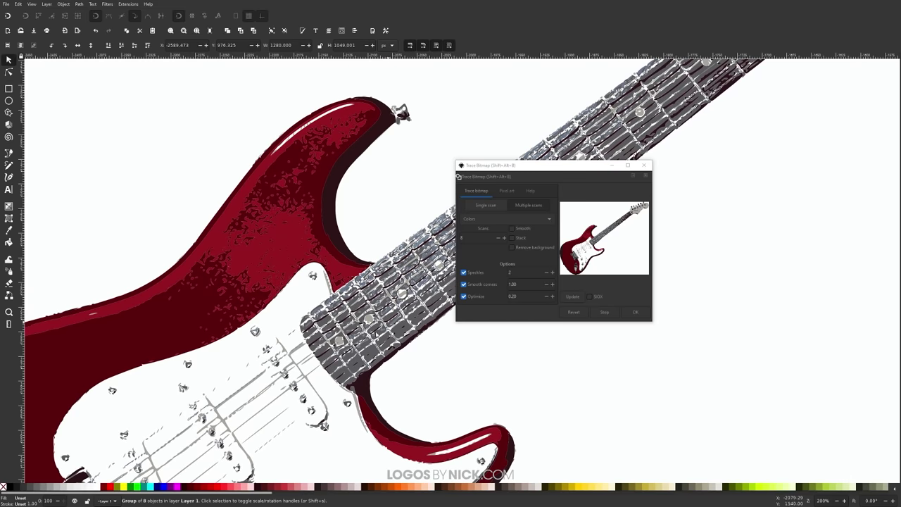
pyautogui.scroll(-5, 310, 345)
pyautogui.scroll(1, 315, 350)
# Set the 8-scan guitar trace aside and bring the original guitar photo beside the Trace Bitmap dialog
pyautogui.moveTo(315, 352); pyautogui.dragTo(161, 399)
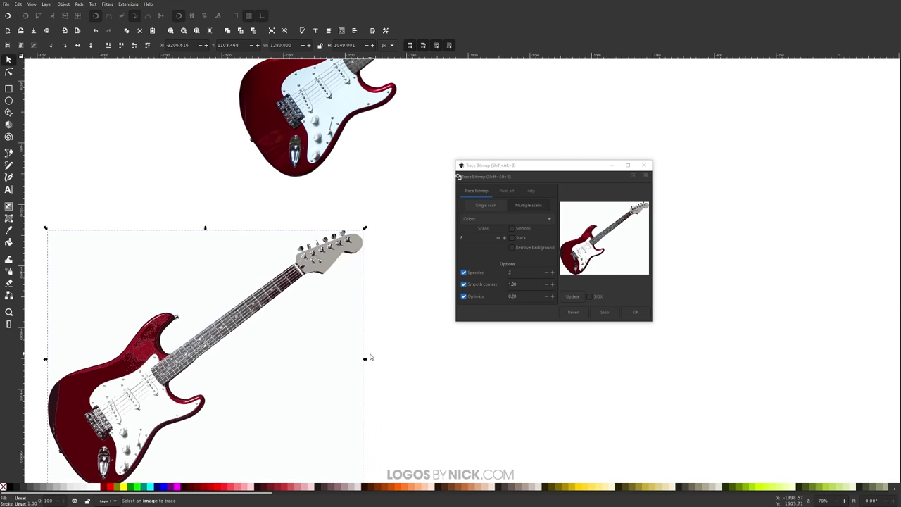
pyautogui.scroll(-1, 367, 357)
pyautogui.moveTo(285, 385); pyautogui.dragTo(107, 296)
pyautogui.moveTo(345, 177); pyautogui.dragTo(265, 299)
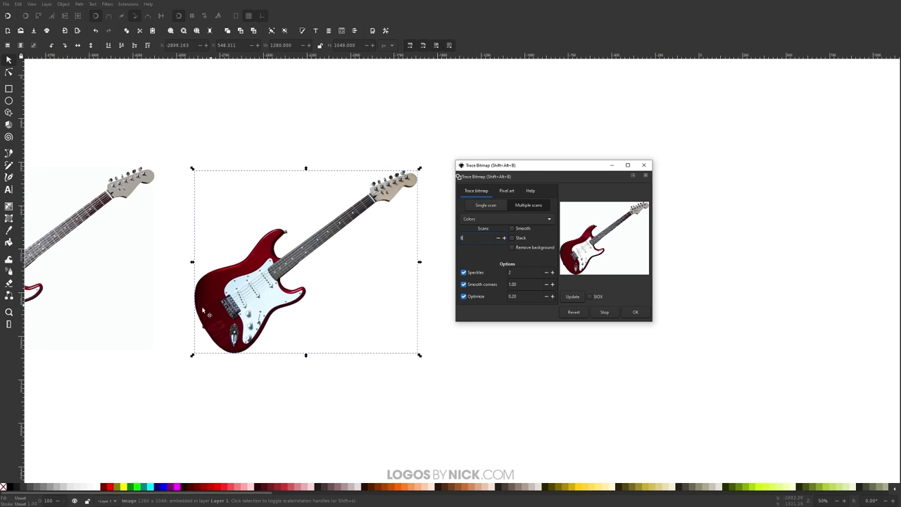
# Trace the guitar photo in Colors mode with 3 scans, pull the result off the photo and delete it
pyautogui.hscroll(-1, 212, 310)
pyautogui.hscroll(1, 212, 309)
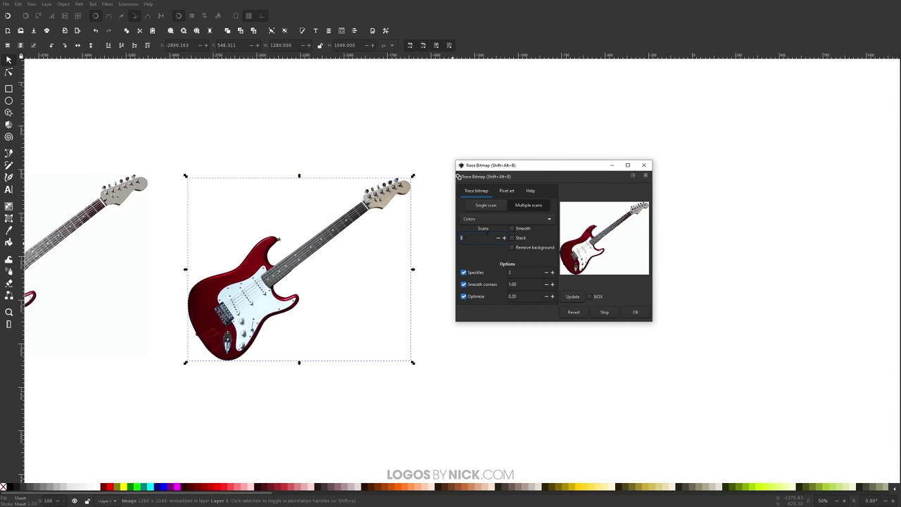
pyautogui.click(574, 297)
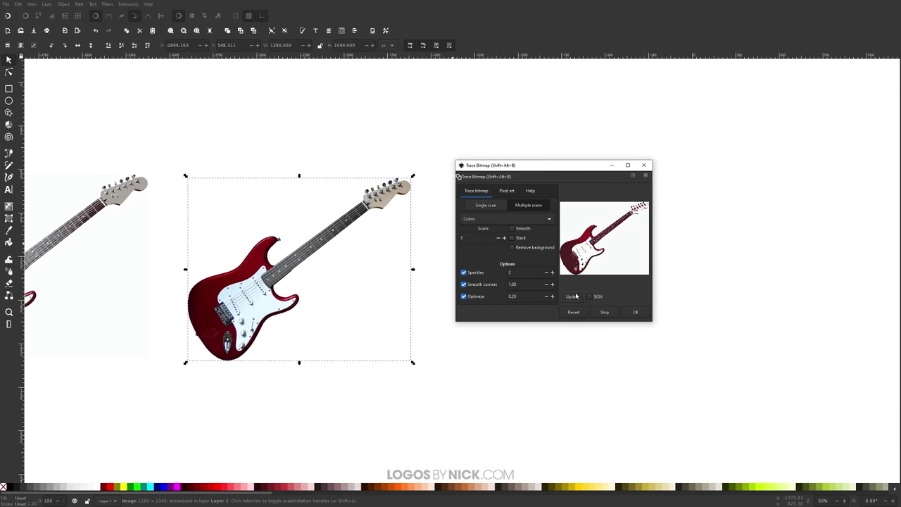
pyautogui.click(636, 312)
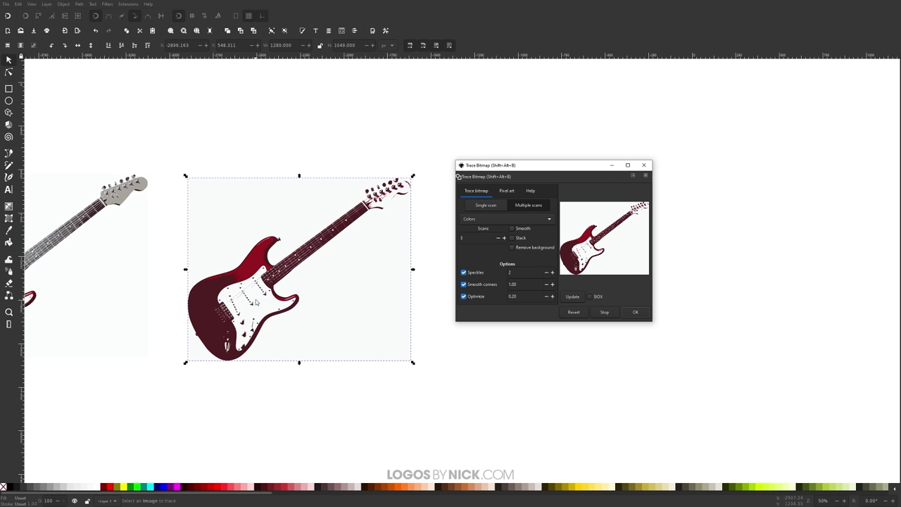
pyautogui.moveTo(252, 296); pyautogui.dragTo(364, 405)
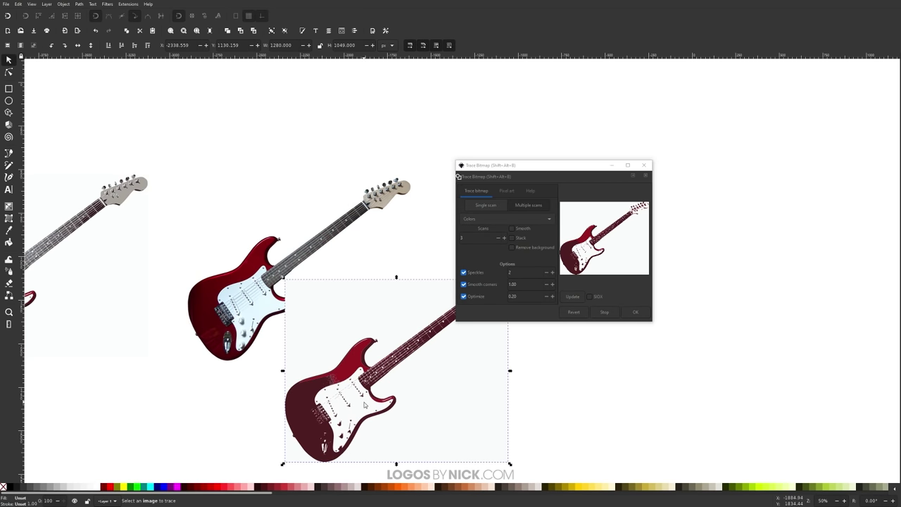
pyautogui.press('Delete')
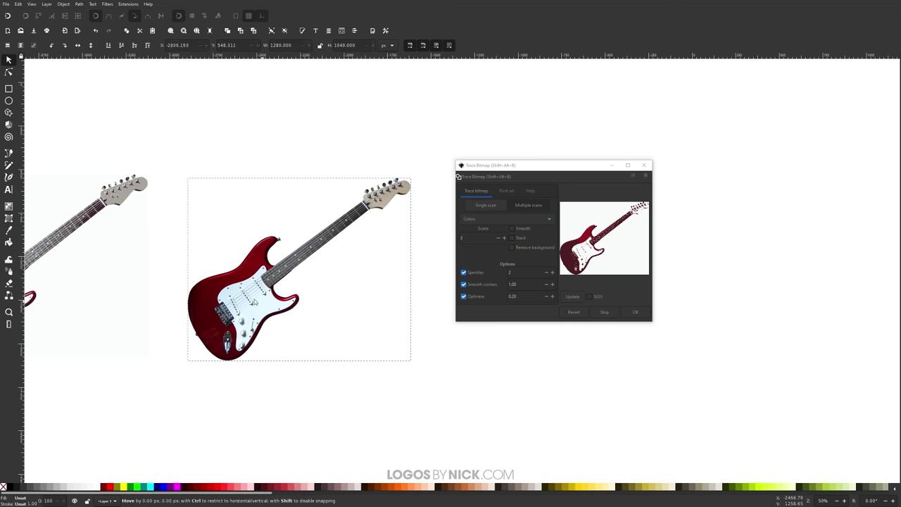
# Retrace the guitar photo in Colors mode with 16 scans and move the trace below the photo
pyautogui.moveTo(256, 299); pyautogui.dragTo(244, 296)
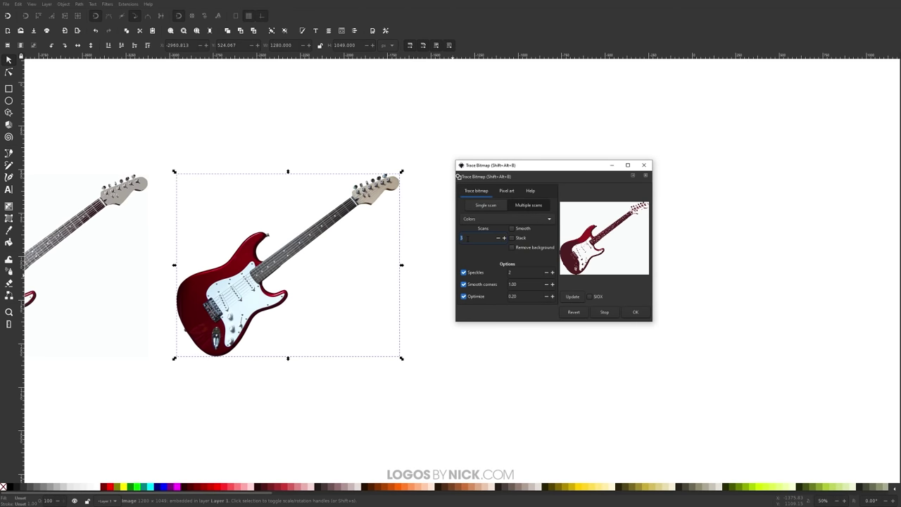
pyautogui.click(574, 297)
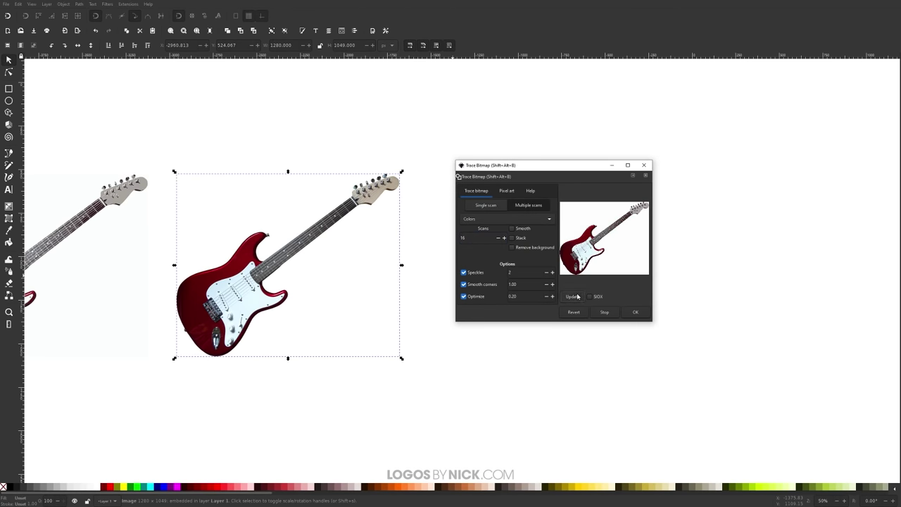
pyautogui.click(631, 315)
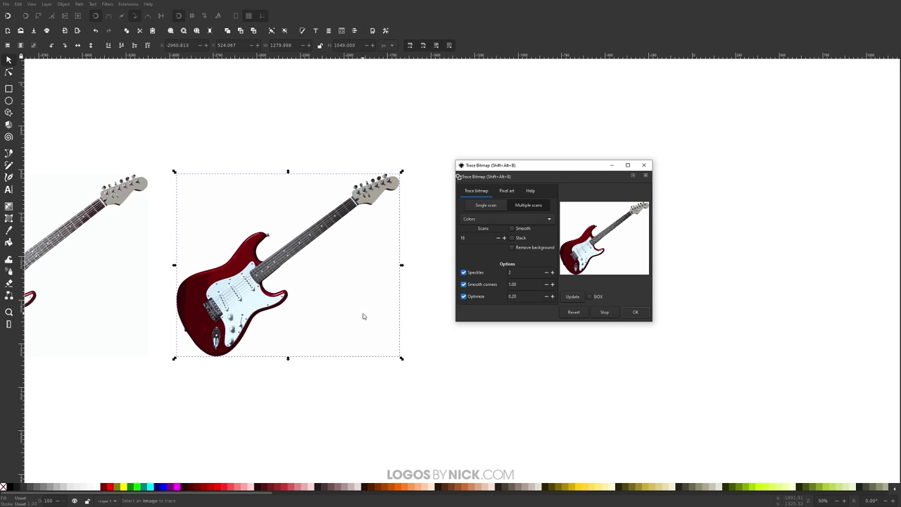
pyautogui.moveTo(237, 296); pyautogui.dragTo(357, 441)
pyautogui.scroll(-3, 357, 423)
pyautogui.hscroll(3, 325, 387)
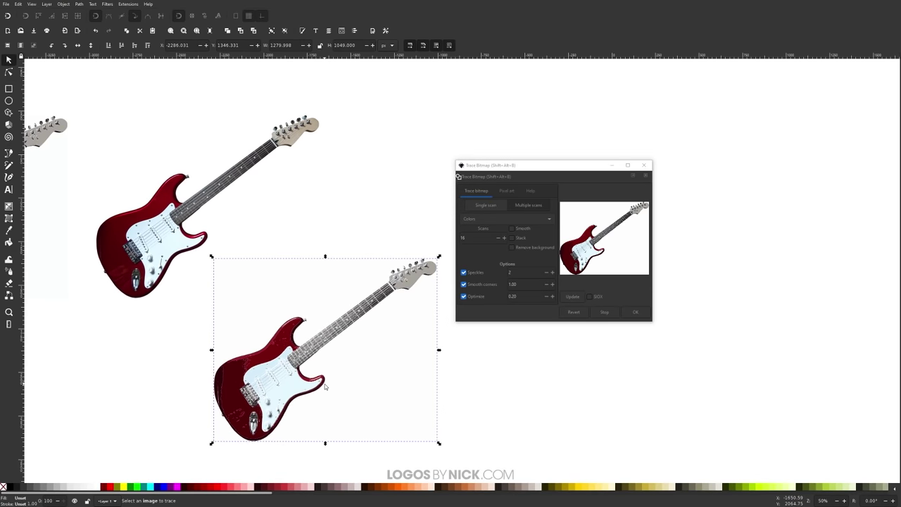
pyautogui.scroll(-4, 310, 377)
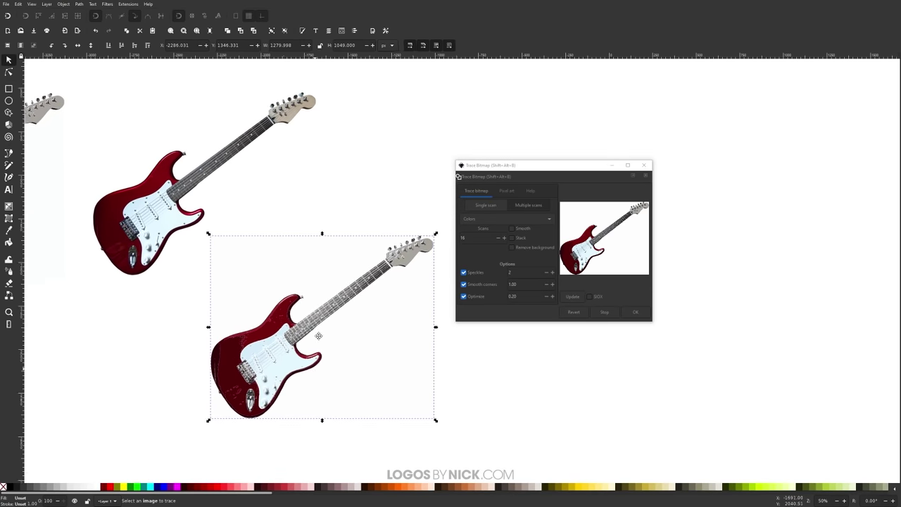
pyautogui.moveTo(298, 313); pyautogui.dragTo(269, 342)
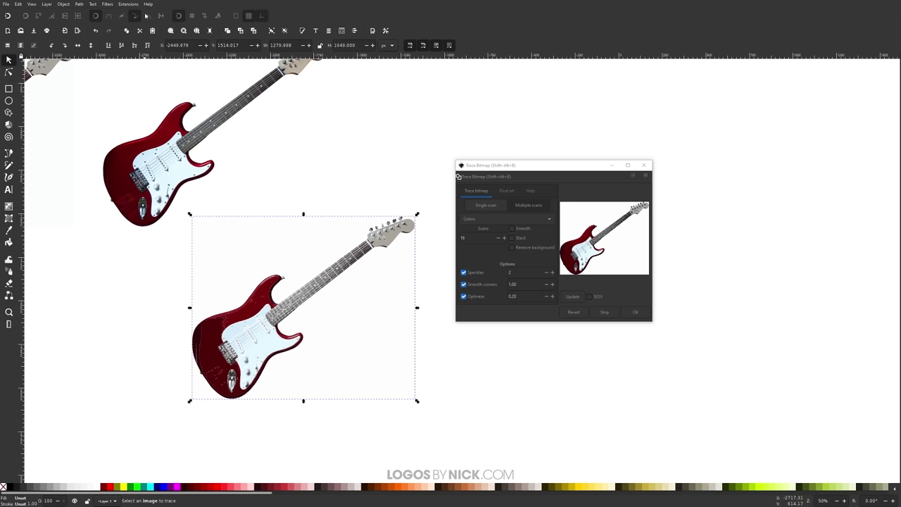
# Ungroup the 16-scan guitar trace and pull its dark red body shapes apart from the other color layers
pyautogui.click(61, 4)
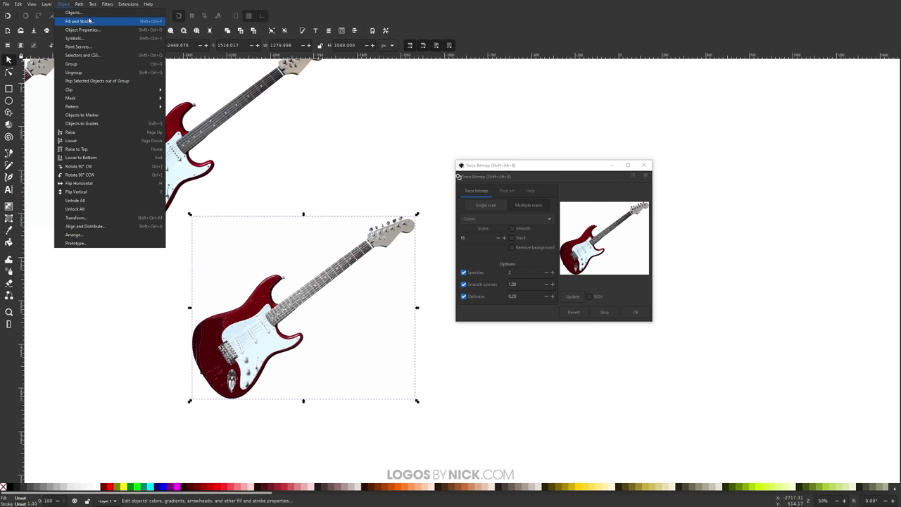
pyautogui.click(81, 74)
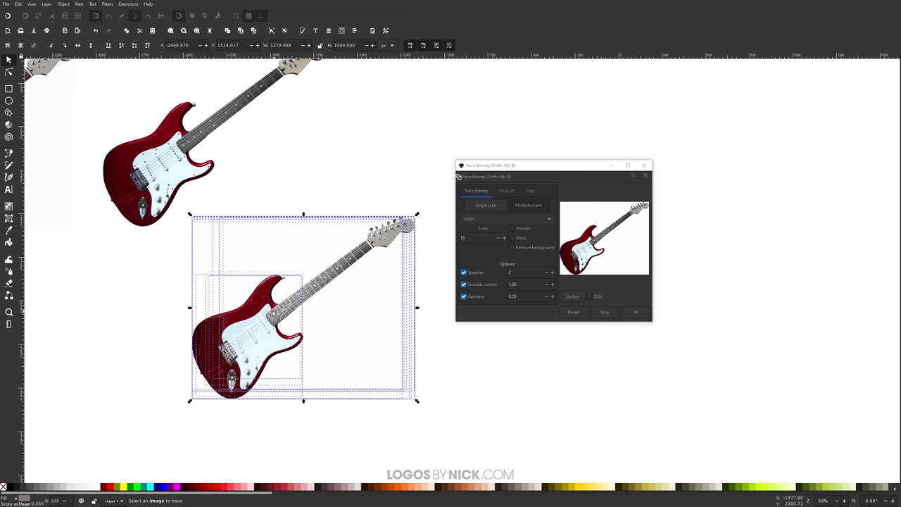
pyautogui.click(215, 359)
pyautogui.scroll(3, 215, 357)
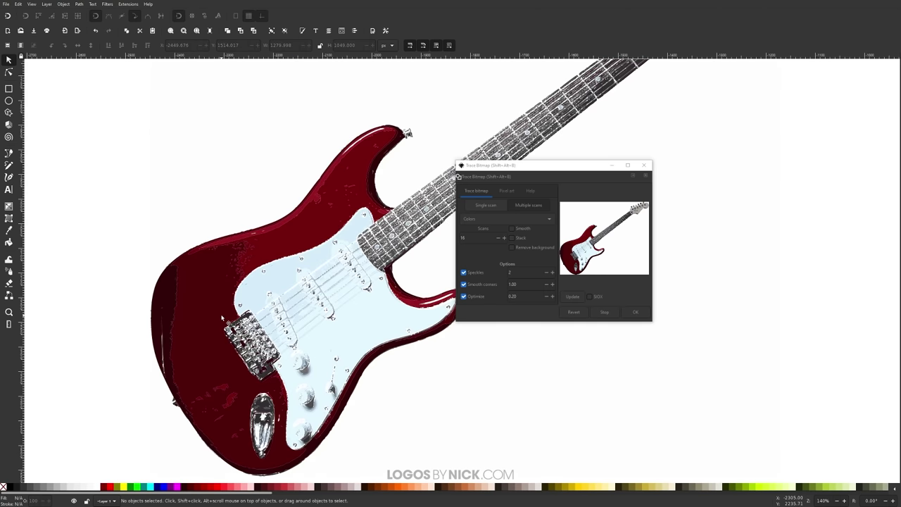
pyautogui.moveTo(210, 300)
pyautogui.mouseDown()
pyautogui.moveTo(136, 350)
pyautogui.moveTo(209, 310)
pyautogui.moveTo(216, 250)
pyautogui.mouseUp()
pyautogui.scroll(-3, 349, 257)
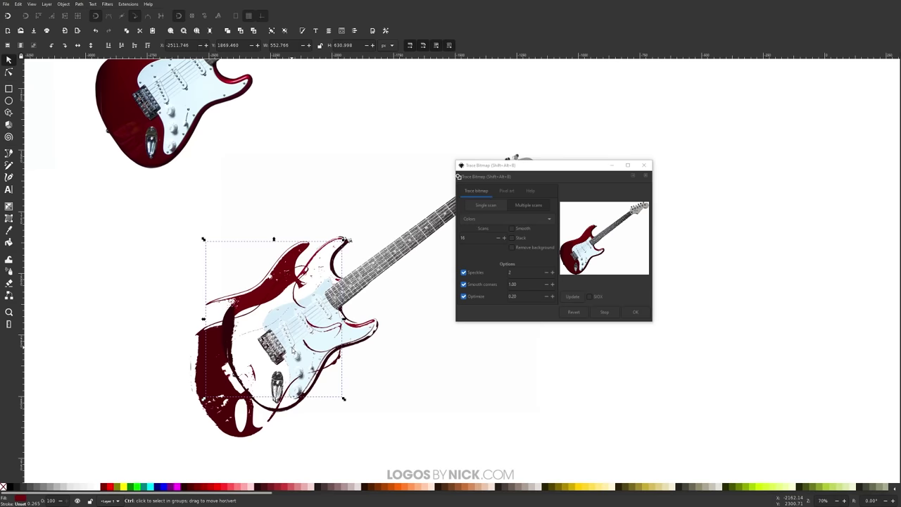
# Reselect the original guitar photo and trace it in Colors mode with 16 scans and Remove background enabled
pyautogui.scroll(2, 349, 256)
pyautogui.moveTo(197, 243); pyautogui.dragTo(225, 214)
pyautogui.click(521, 258)
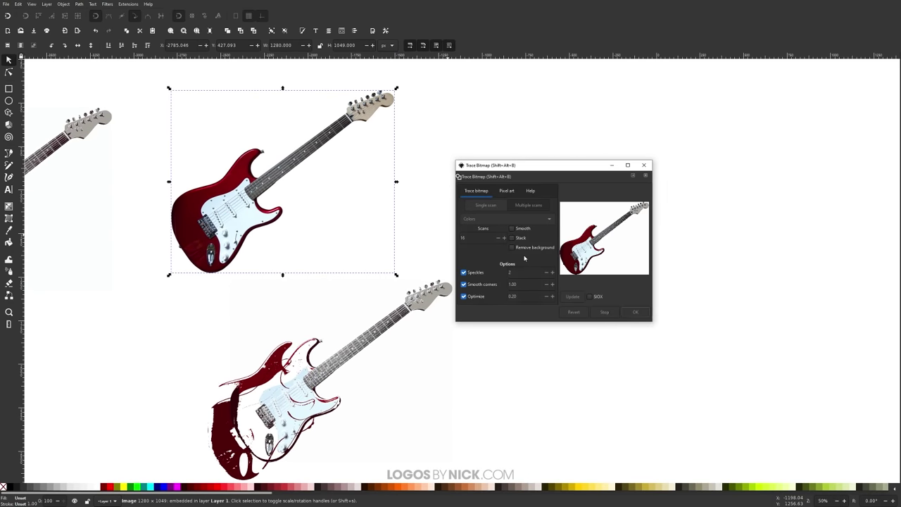
pyautogui.click(512, 248)
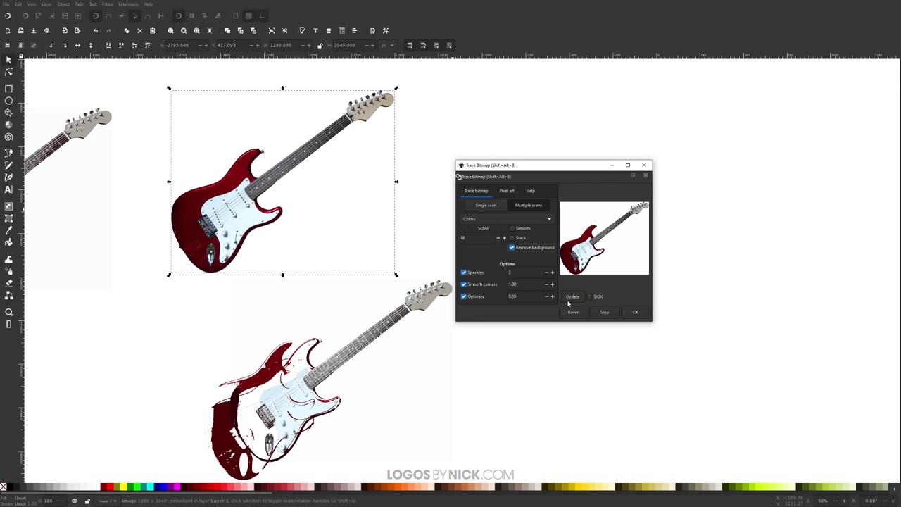
pyautogui.click(633, 312)
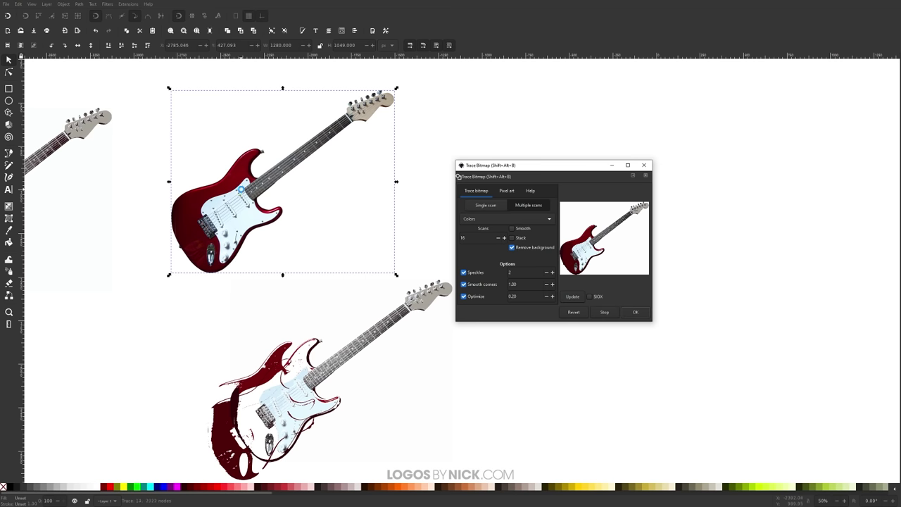
# Move the background-free guitar trace over the portrait photo and check its transparency up close
pyautogui.scroll(-1, 245, 193)
pyautogui.scroll(-1, 247, 199)
pyautogui.moveTo(248, 199)
pyautogui.mouseDown()
pyautogui.moveTo(241, 204)
pyautogui.moveTo(198, 168)
pyautogui.moveTo(137, 89)
pyautogui.mouseUp()
pyautogui.scroll(5, 236, 212)
pyautogui.hscroll(-3, 236, 211)
pyautogui.scroll(3, 232, 208)
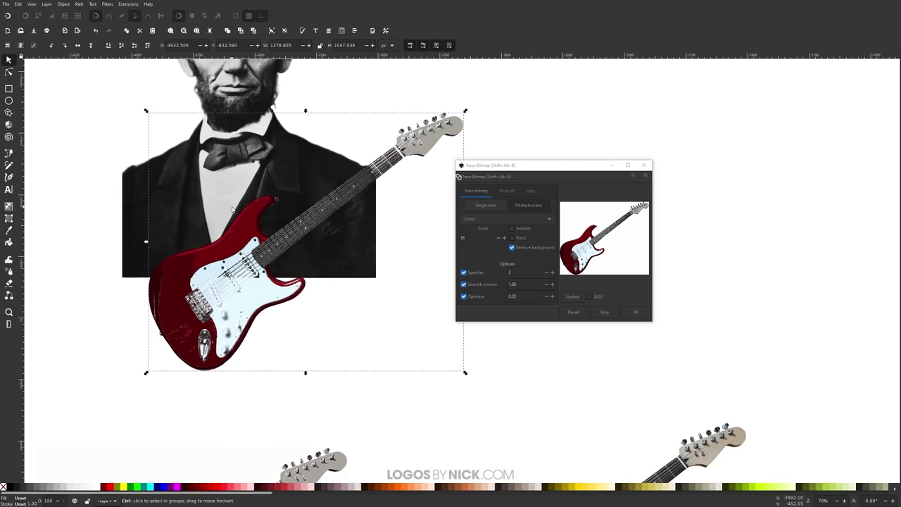
# Inspect the gaps in the guitar trace's fretboard against the portrait and move the trace off the portrait, above the original guitar photo
pyautogui.moveTo(219, 247)
pyautogui.mouseDown()
pyautogui.moveTo(233, 189)
pyautogui.moveTo(258, 160)
pyautogui.moveTo(253, 151)
pyautogui.moveTo(185, 184)
pyautogui.moveTo(130, 242)
pyautogui.mouseUp()
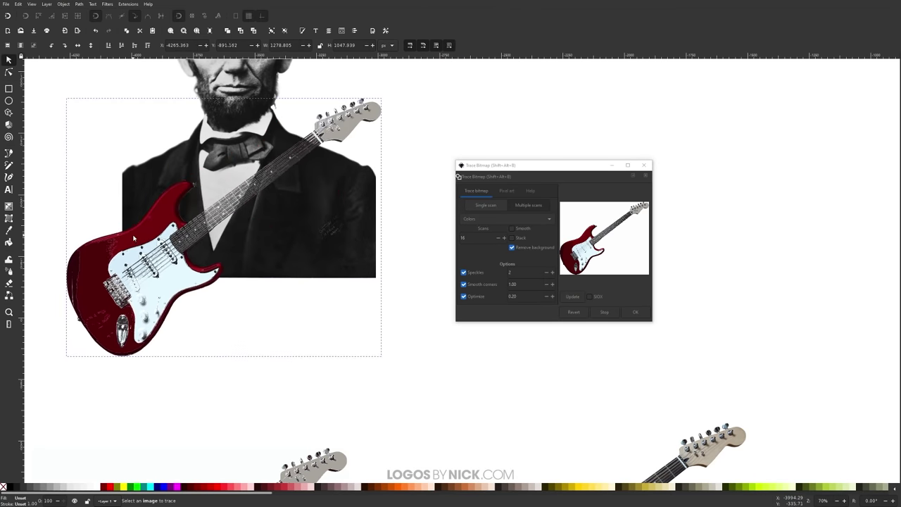
pyautogui.scroll(4, 208, 222)
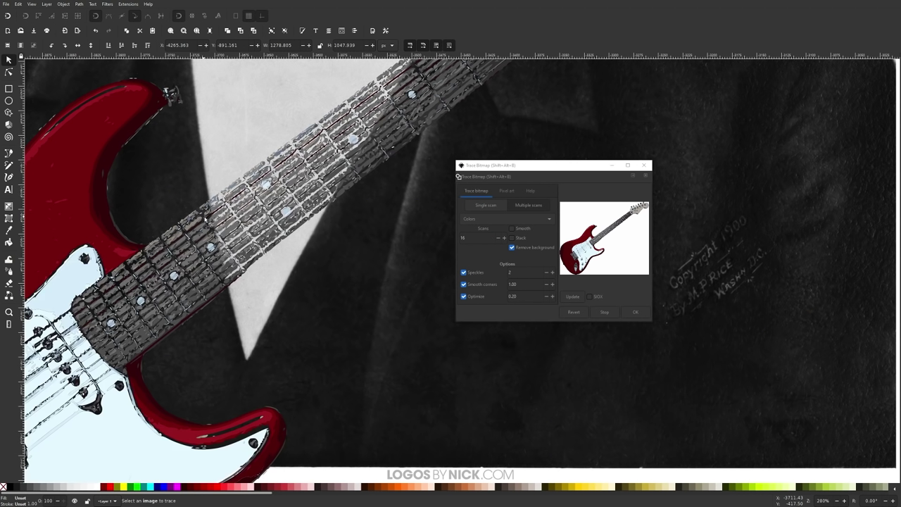
pyautogui.scroll(3, 227, 207)
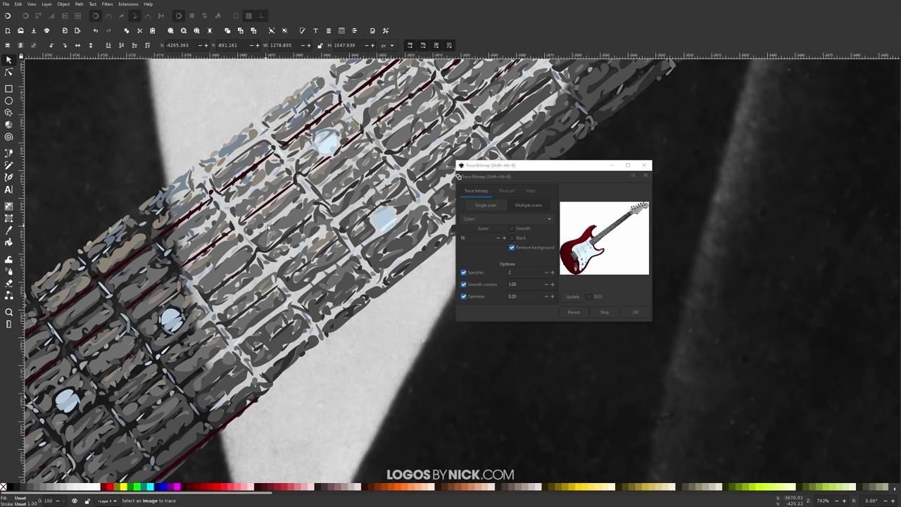
pyautogui.scroll(-4, 241, 270)
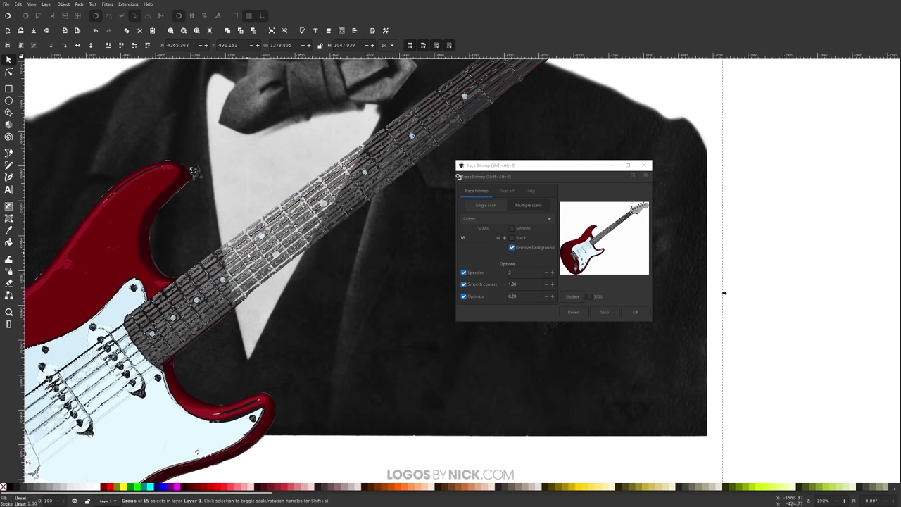
pyautogui.scroll(-2, 273, 252)
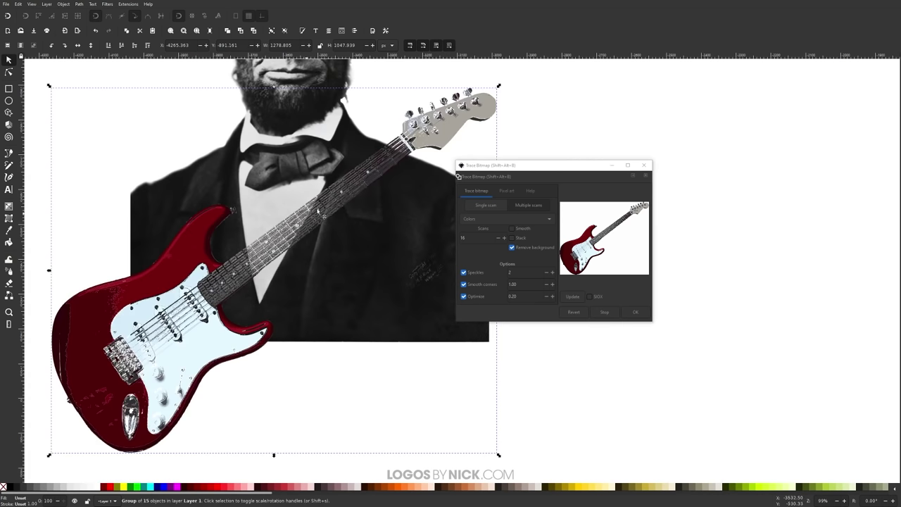
pyautogui.scroll(-3, 204, 302)
pyautogui.moveTo(201, 304); pyautogui.dragTo(384, 367)
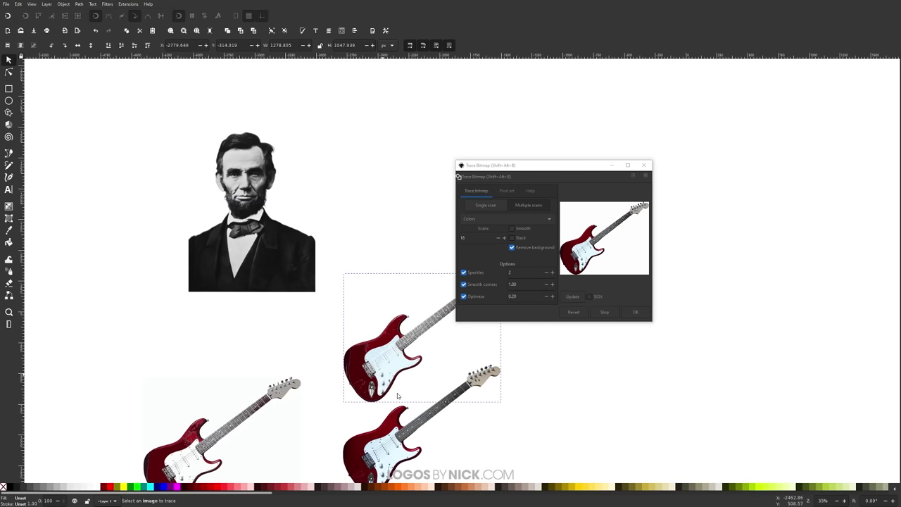
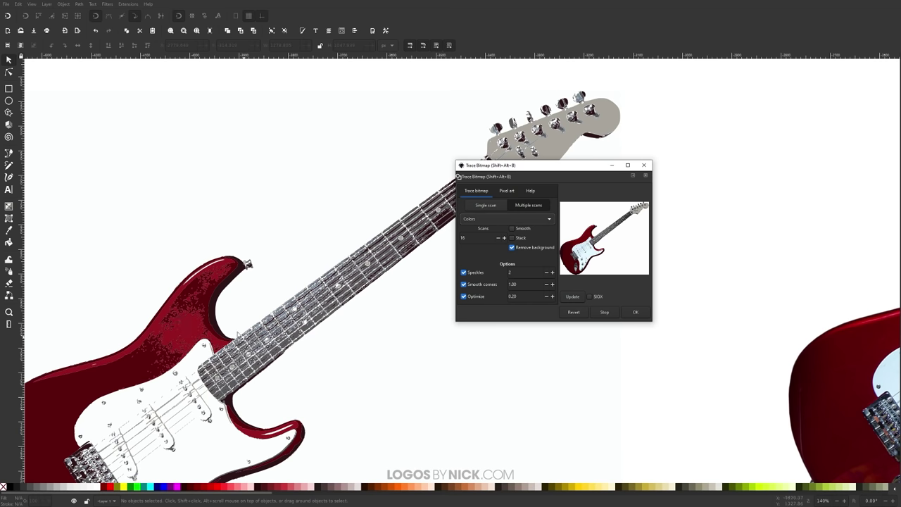
# Examine the Speckles, Smooth corners and Optimize options in the Trace Bitmap dialog
pyautogui.keyDown('ctrl'); pyautogui.scroll(-4, 243, 345); pyautogui.keyUp('ctrl')
pyautogui.moveTo(340, 359); pyautogui.dragTo(317, 346)
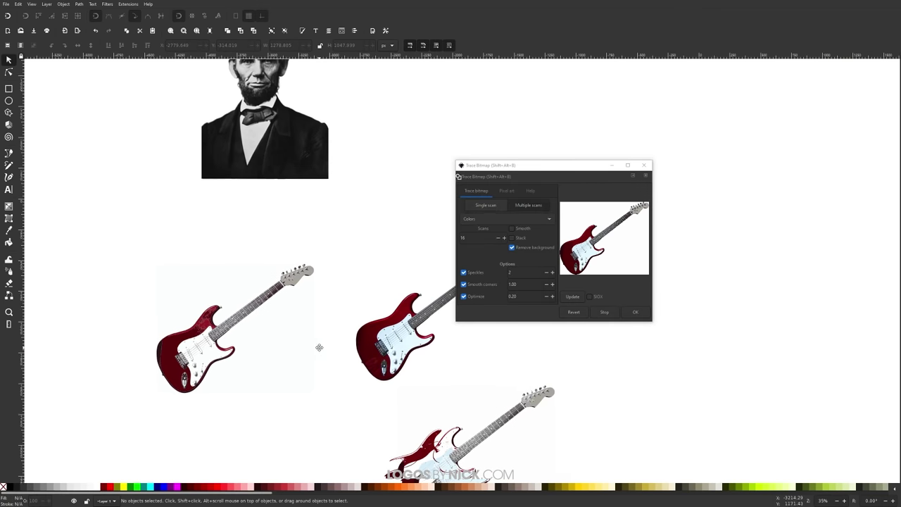
pyautogui.click(476, 286)
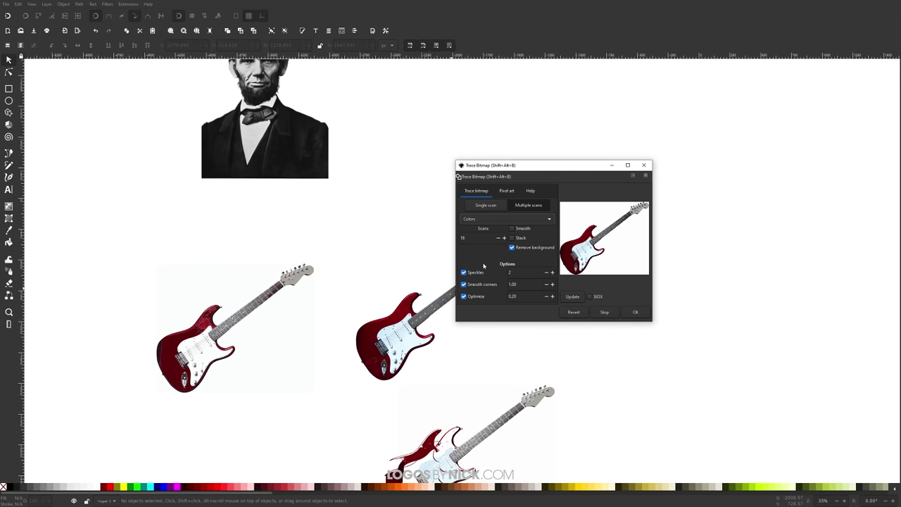
pyautogui.moveTo(334, 243)
pyautogui.mouseDown()
pyautogui.moveTo(360, 310)
pyautogui.moveTo(345, 334)
pyautogui.mouseUp()
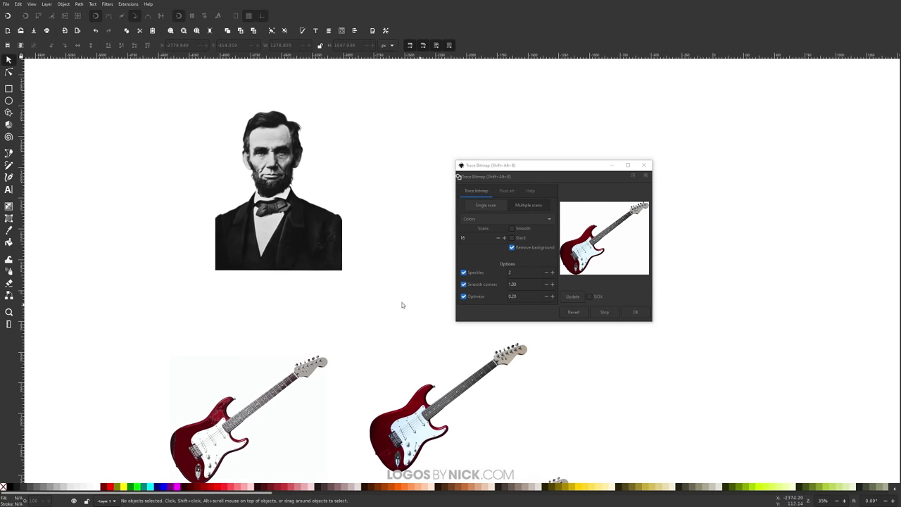
pyautogui.scroll(4, 262, 181)
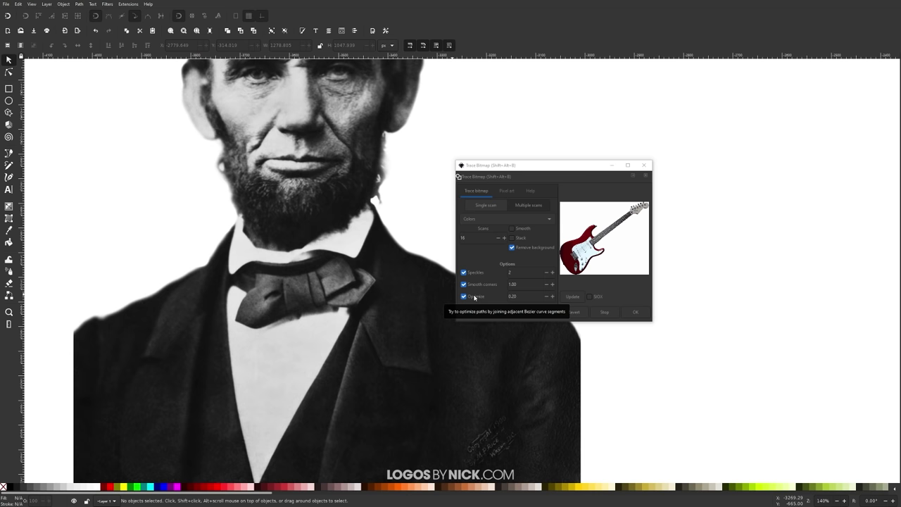
# Trace the portrait photo as a single Brightness cutoff scan with threshold 0.450 and place the trace beside the photo
pyautogui.scroll(-3, 387, 287)
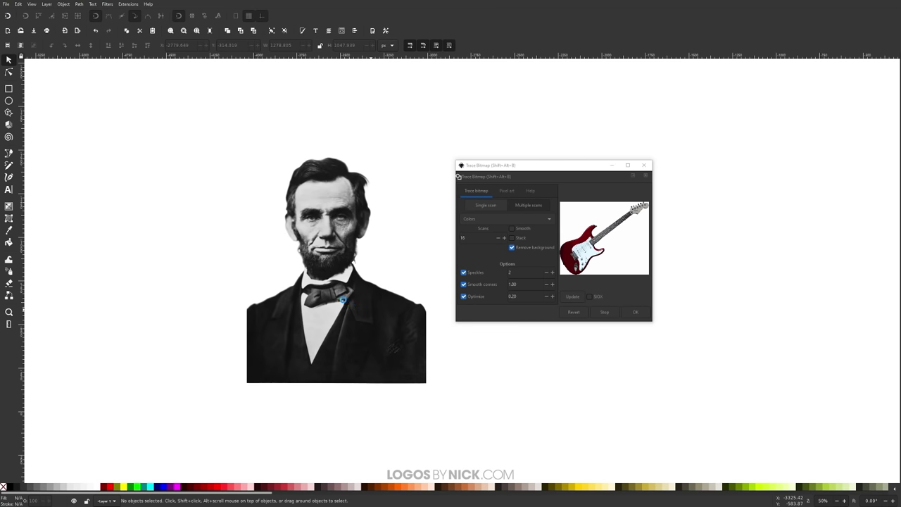
pyautogui.click(343, 298)
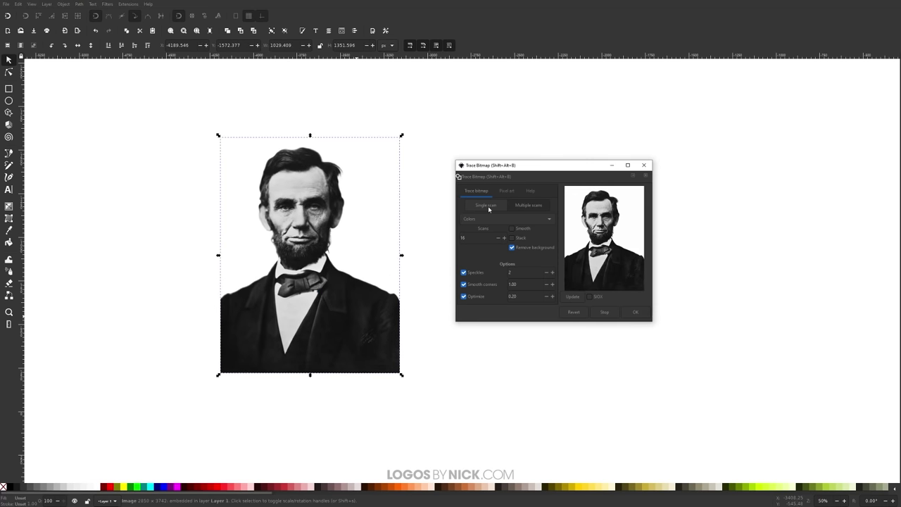
pyautogui.click(490, 207)
pyautogui.click(497, 219)
pyautogui.click(492, 218)
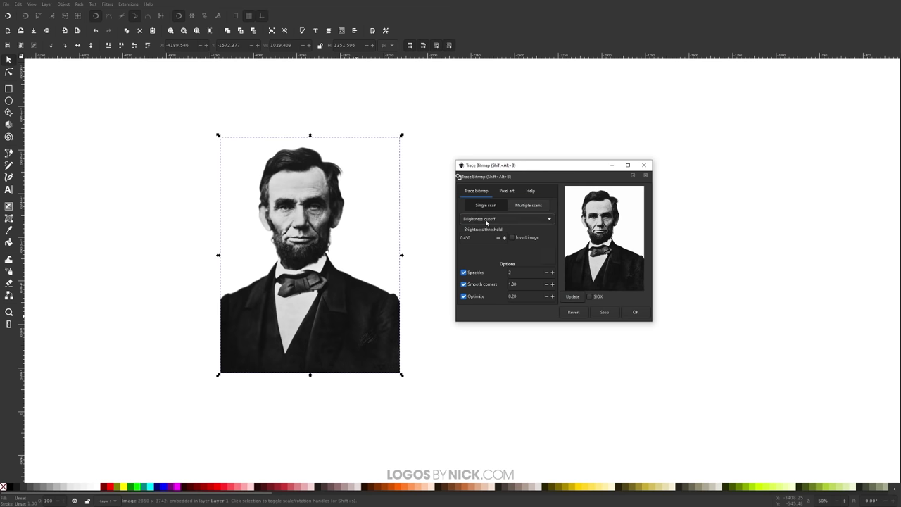
pyautogui.click(572, 297)
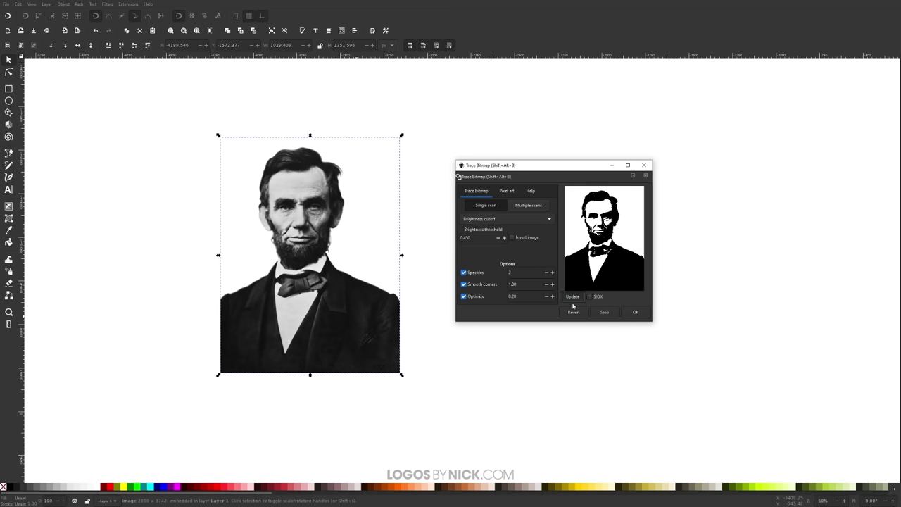
pyautogui.click(625, 314)
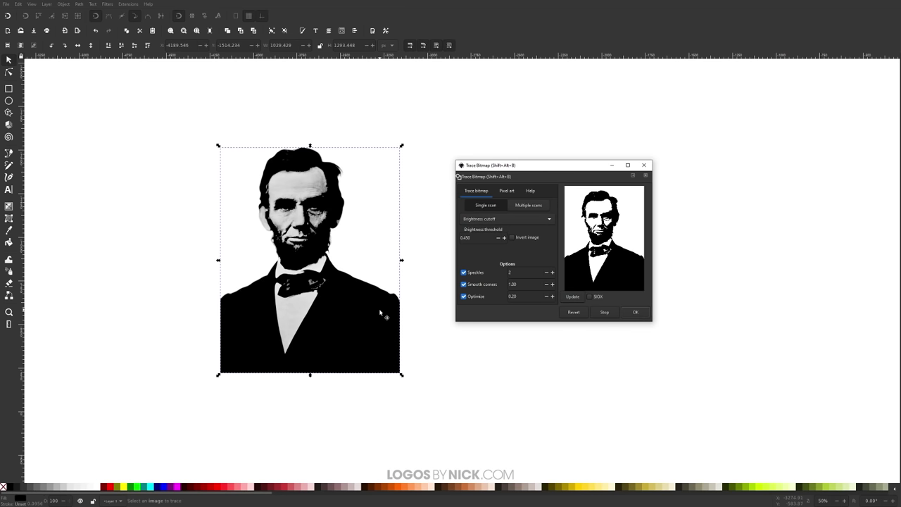
pyautogui.moveTo(380, 313)
pyautogui.mouseDown()
pyautogui.moveTo(282, 278)
pyautogui.moveTo(156, 252)
pyautogui.mouseUp()
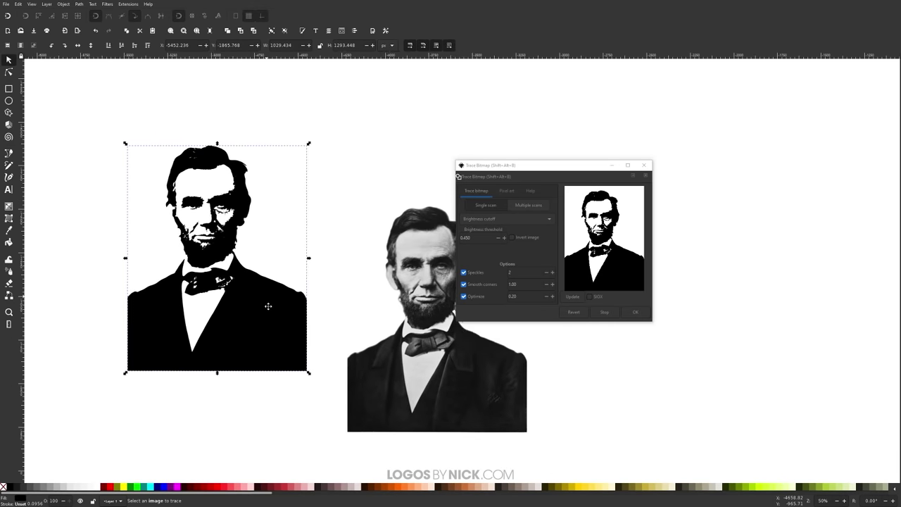
pyautogui.moveTo(256, 311); pyautogui.dragTo(240, 304)
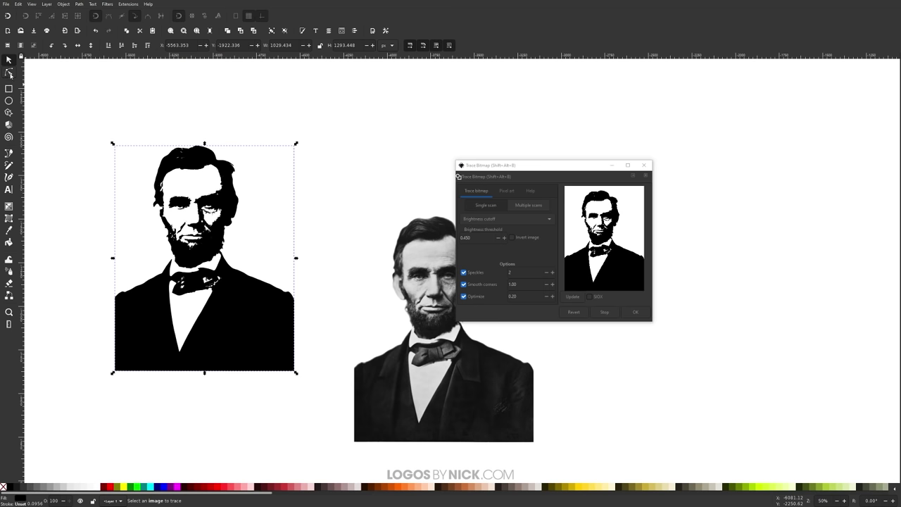
# Display the path nodes of the black portrait trace and inspect them up close around the face and bow tie
pyautogui.click(9, 73)
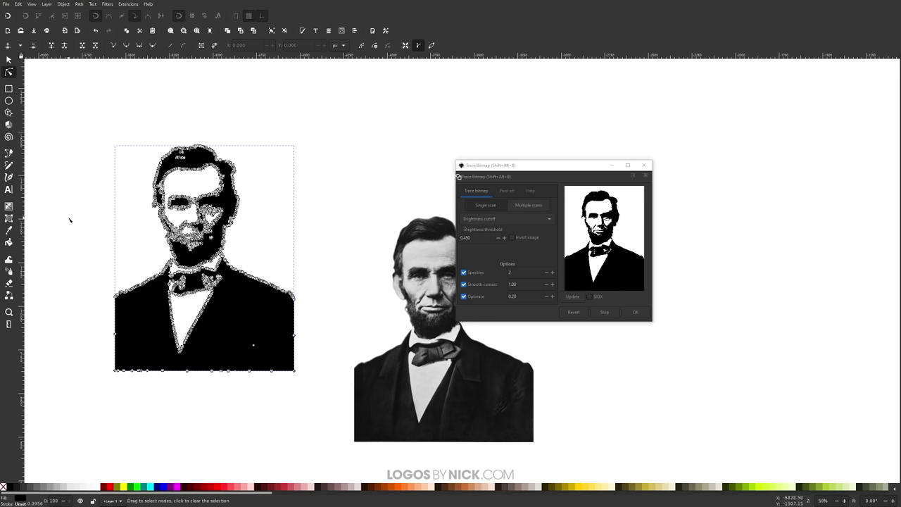
pyautogui.keyDown('ctrl'); pyautogui.scroll(2, 106, 264); pyautogui.keyUp('ctrl')
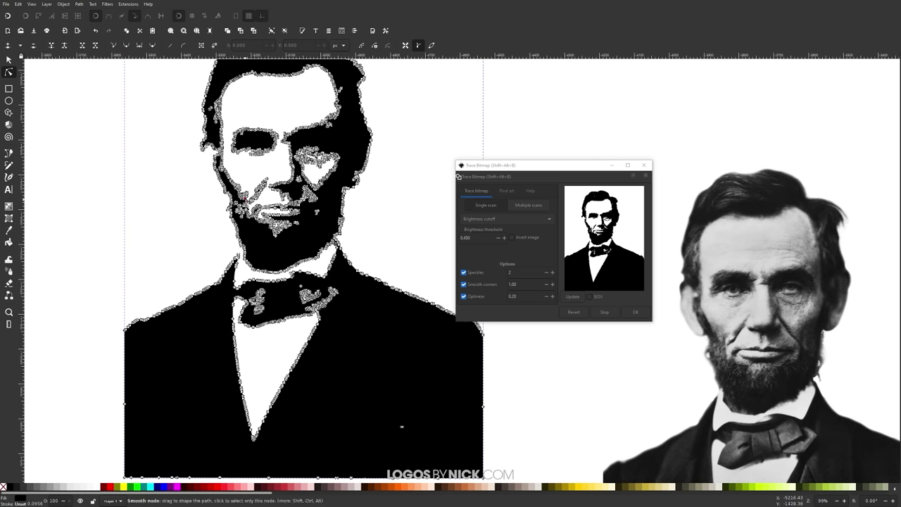
pyautogui.keyDown('ctrl'); pyautogui.scroll(2, 206, 245); pyautogui.keyUp('ctrl')
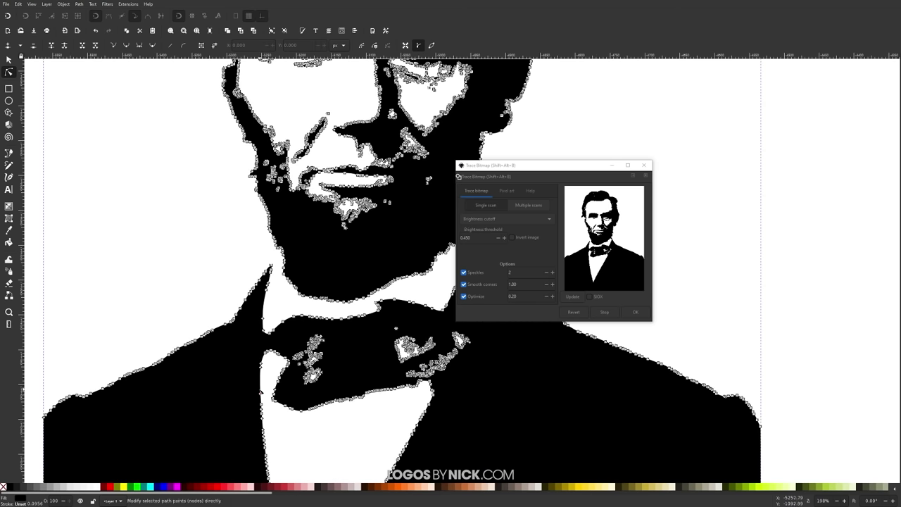
pyautogui.keyDown('ctrl'); pyautogui.scroll(-3, 232, 335); pyautogui.keyUp('ctrl')
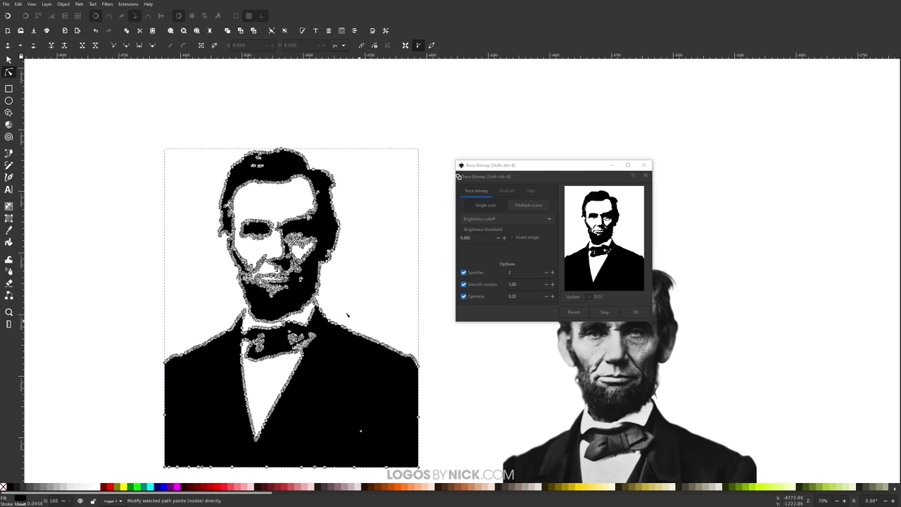
pyautogui.click(9, 60)
# Move the Trace Bitmap dialog slightly closer to the original portrait photo
pyautogui.scroll(-2, 296, 290)
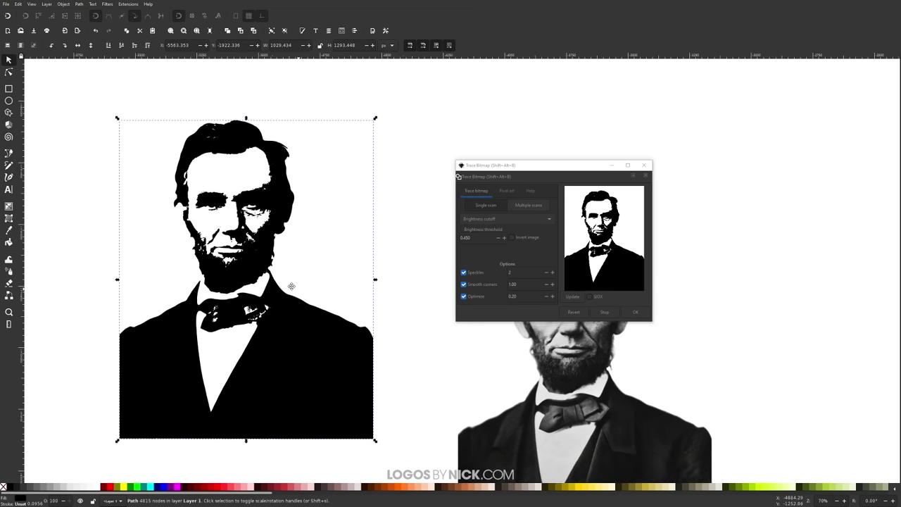
pyautogui.scroll(-3, 345, 312)
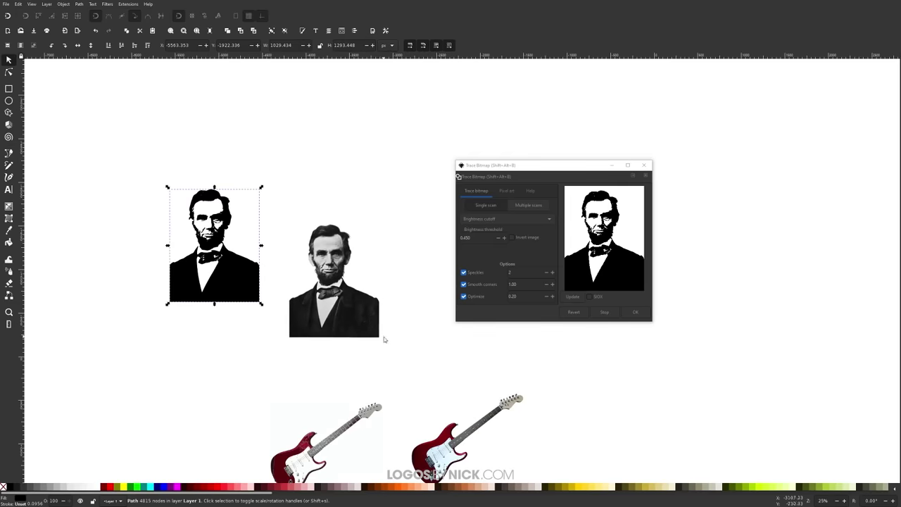
pyautogui.moveTo(575, 161); pyautogui.dragTo(559, 158)
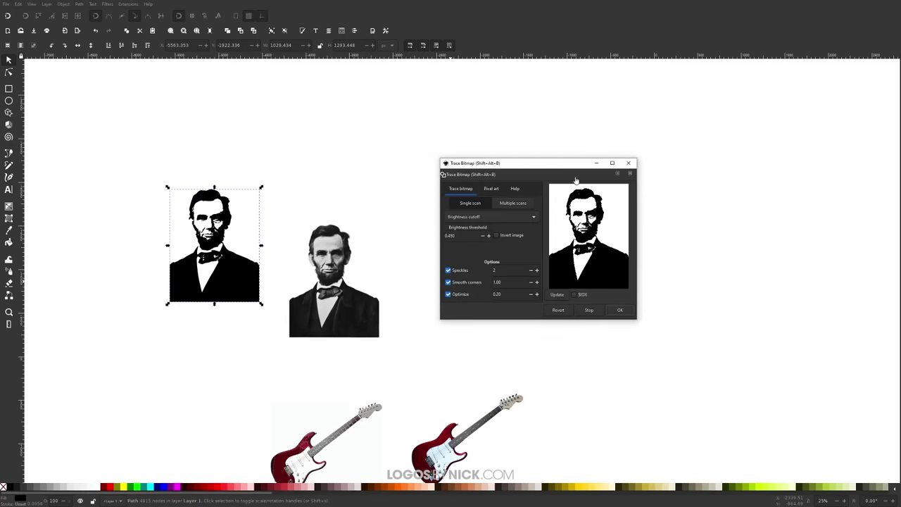